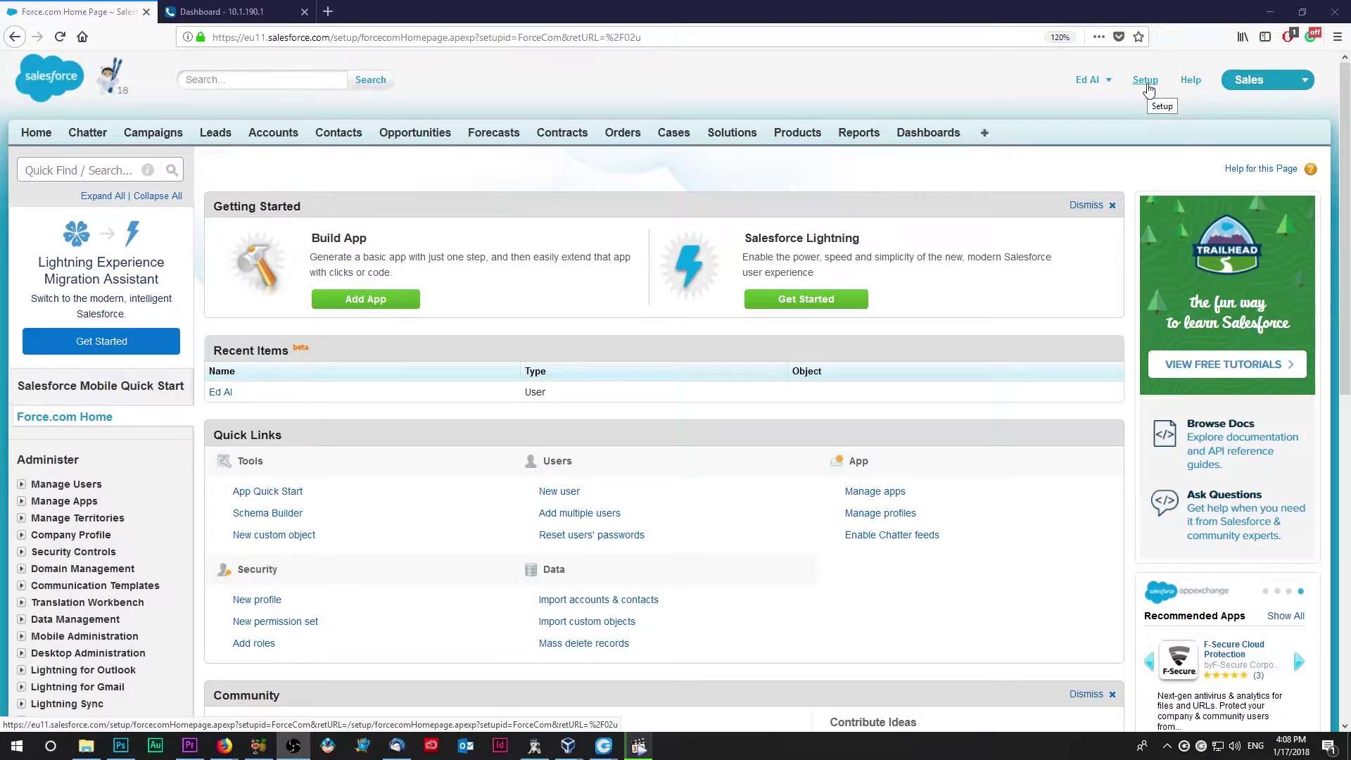
Step: In Setup, go through Build > Create > Apps and choose New under Connected Apps
scroll(166, 577, "down", 6)
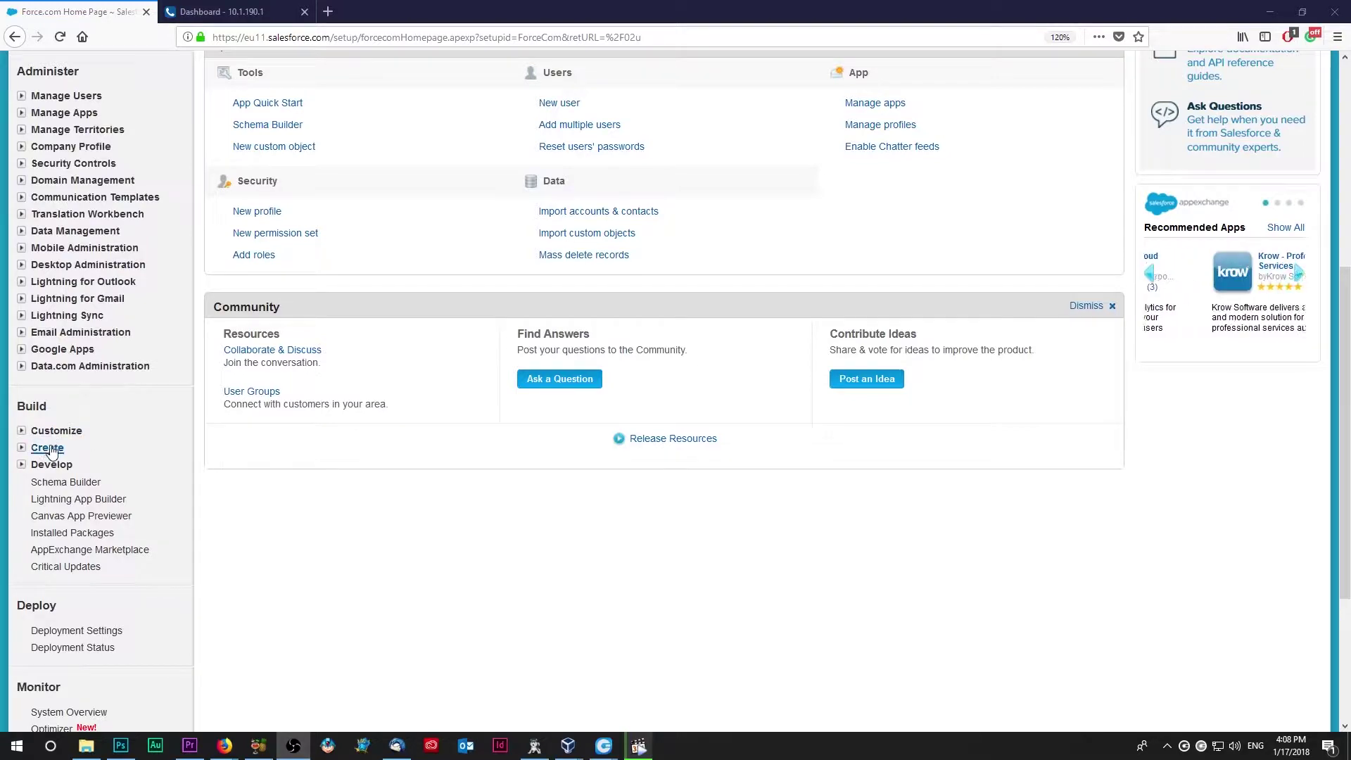
left_click(47, 448)
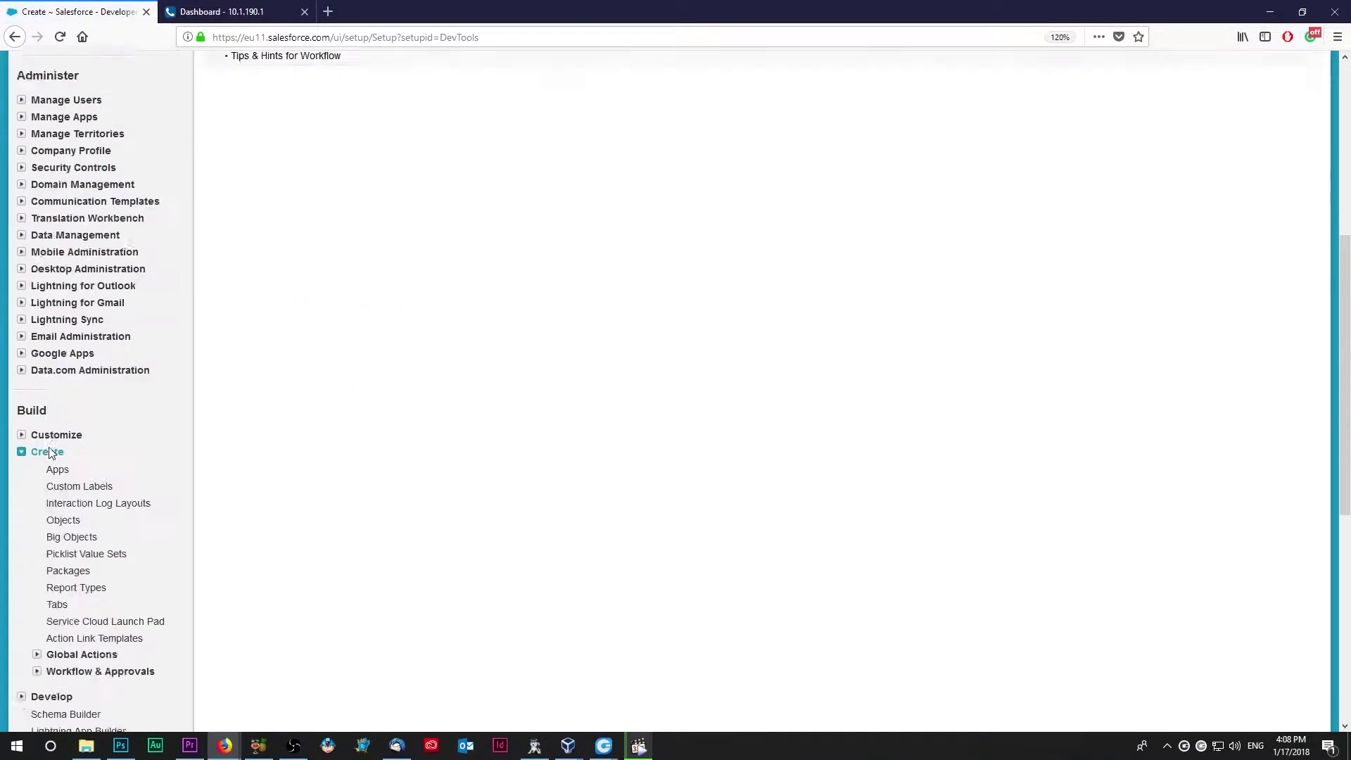
scroll(50, 429, "down", 3)
left_click(57, 278)
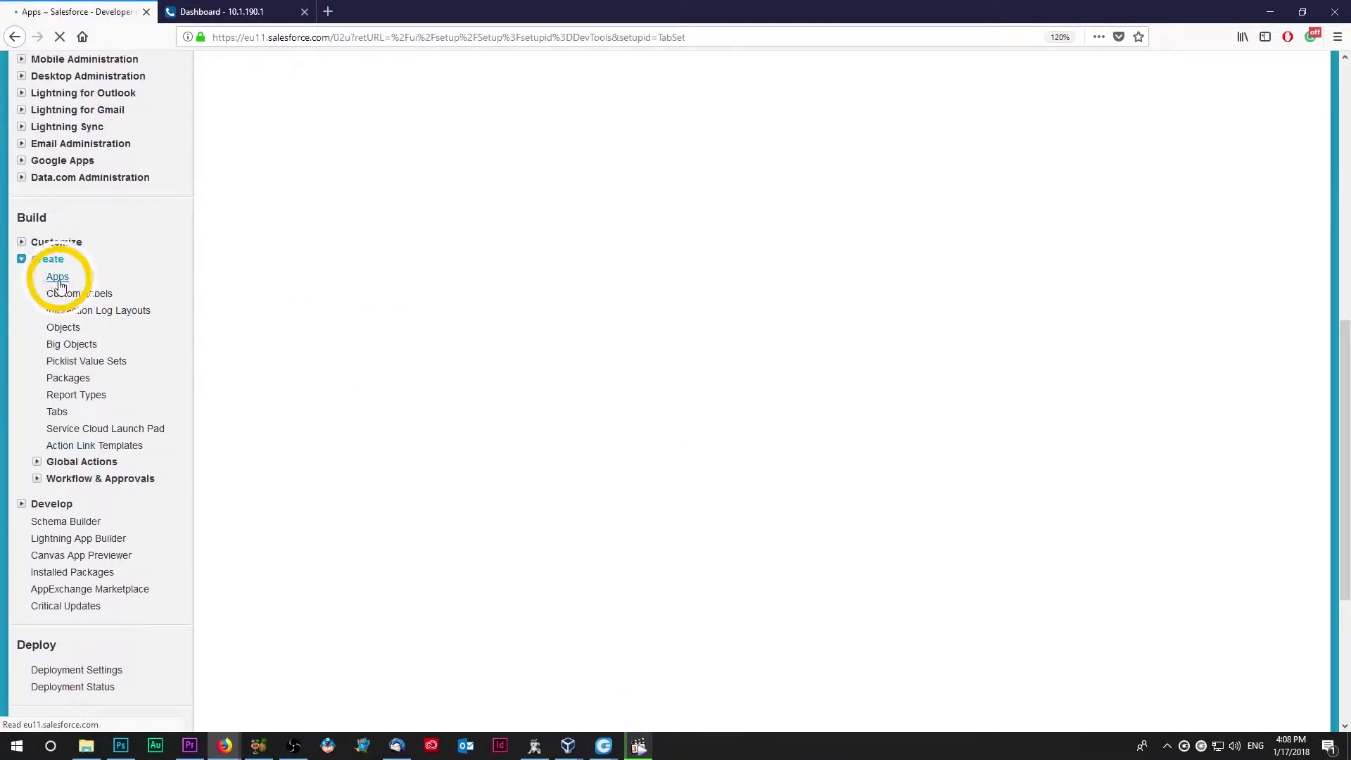
scroll(498, 493, "down", 4)
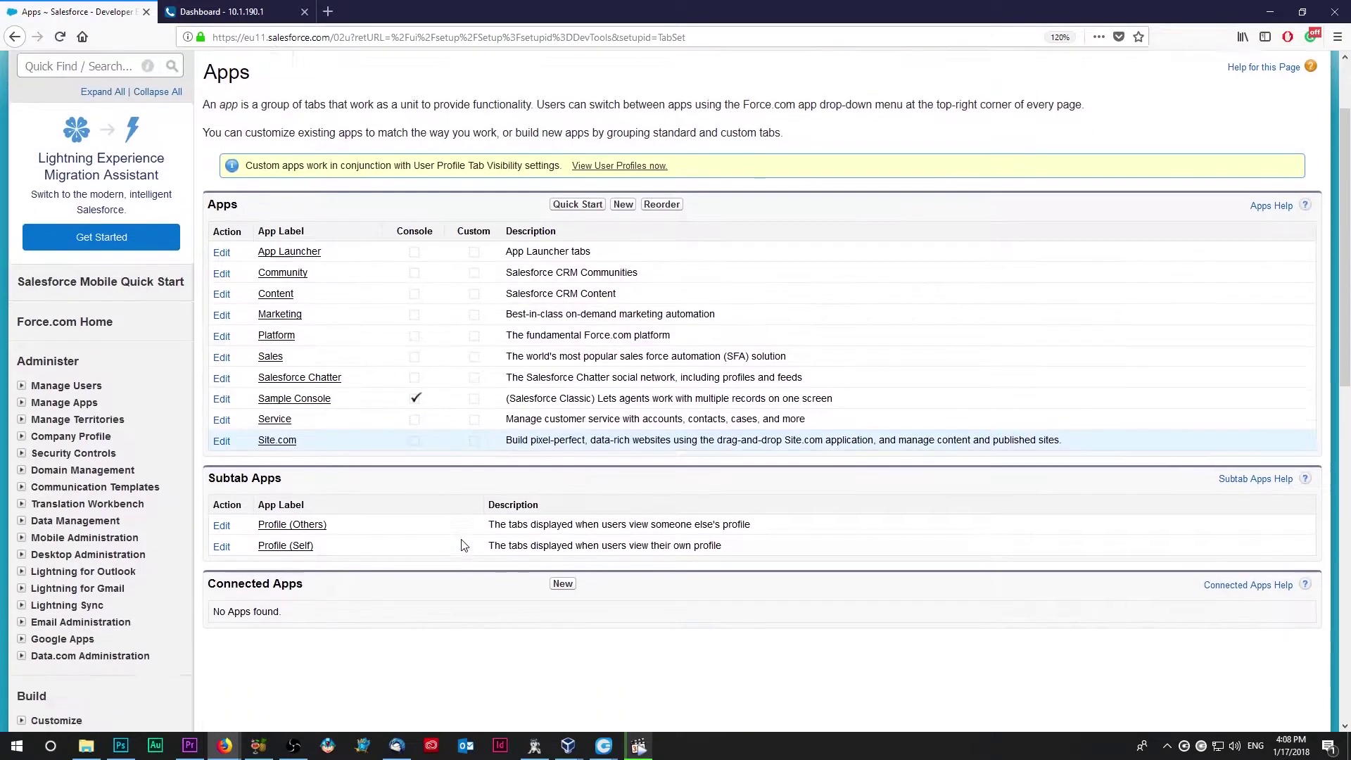
left_click(563, 396)
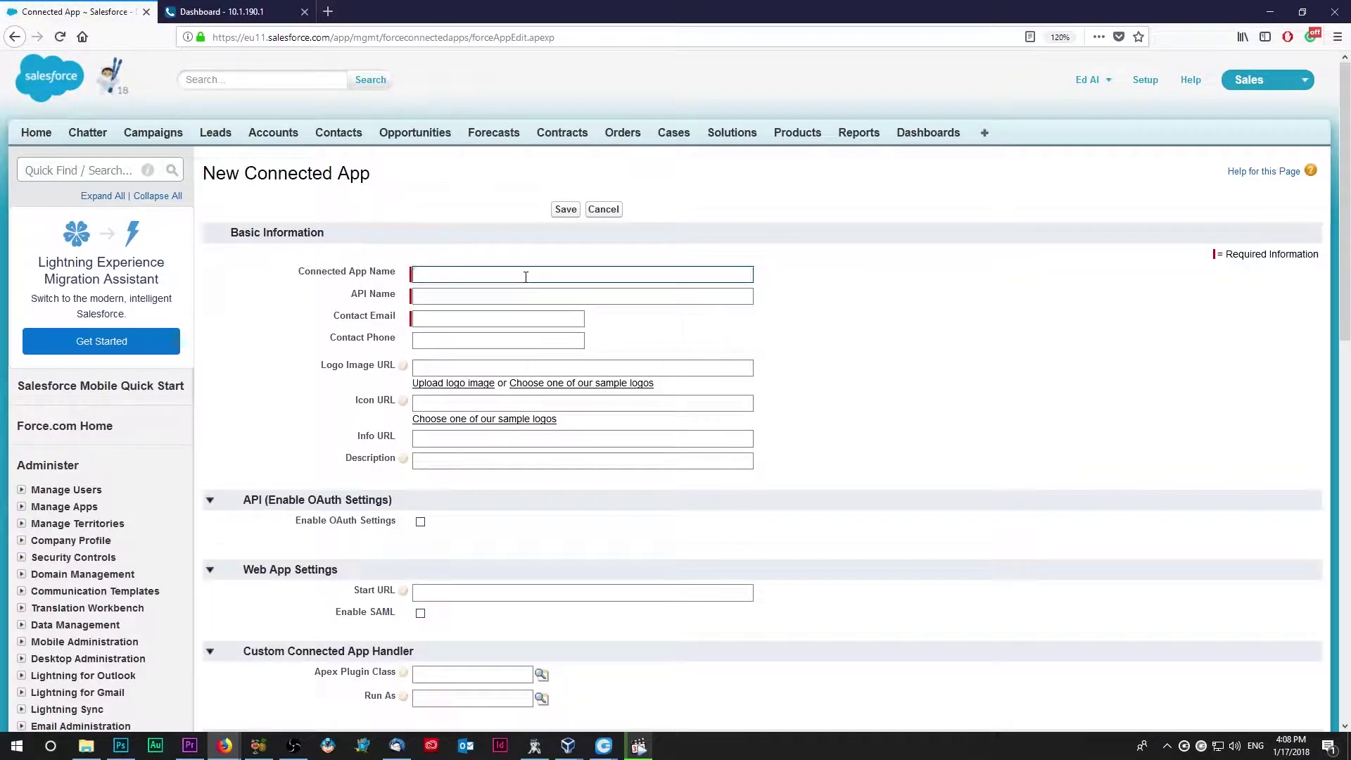
Step: Name the connected app 'PBXware 5 Test', keep API name PBXware_5_Test, and enter the contact e-mail
left_click(526, 277)
type("P")
key("Down")
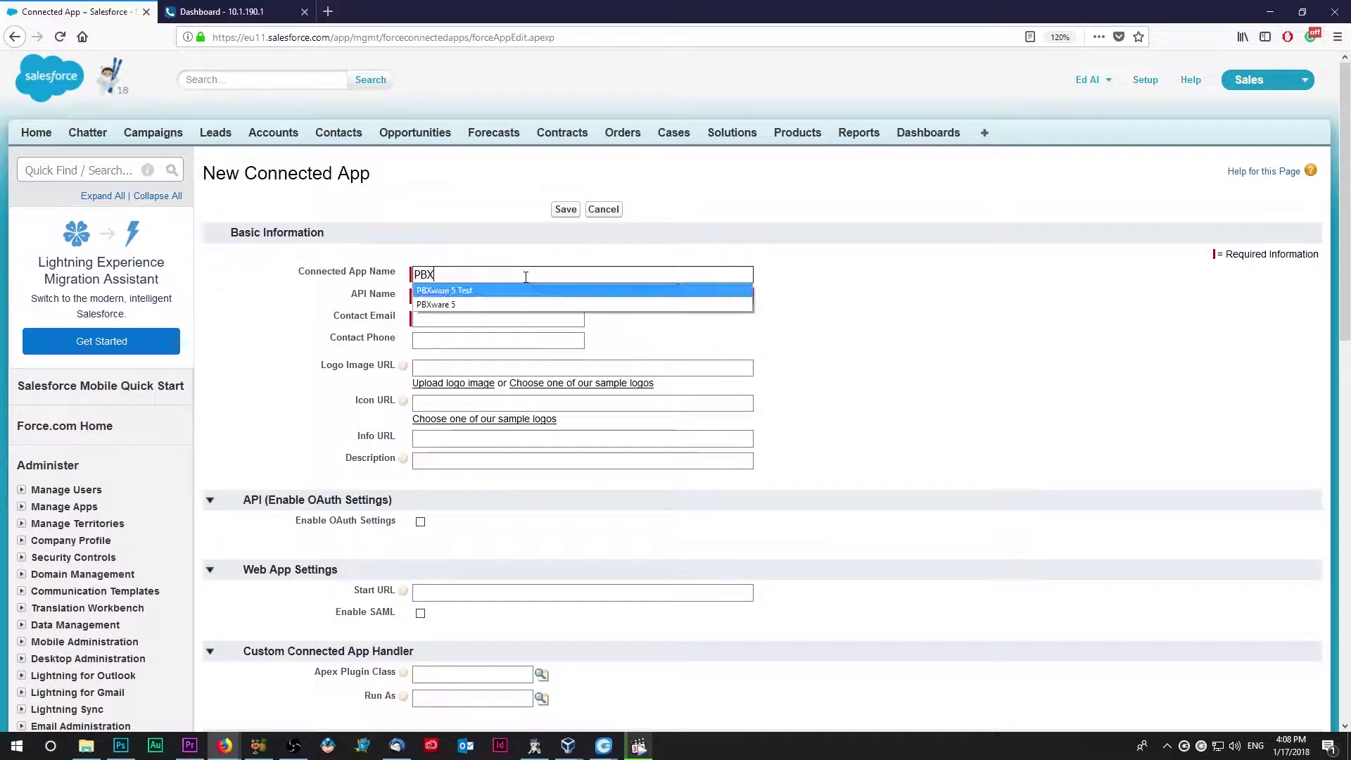
key("Return")
key("Tab")
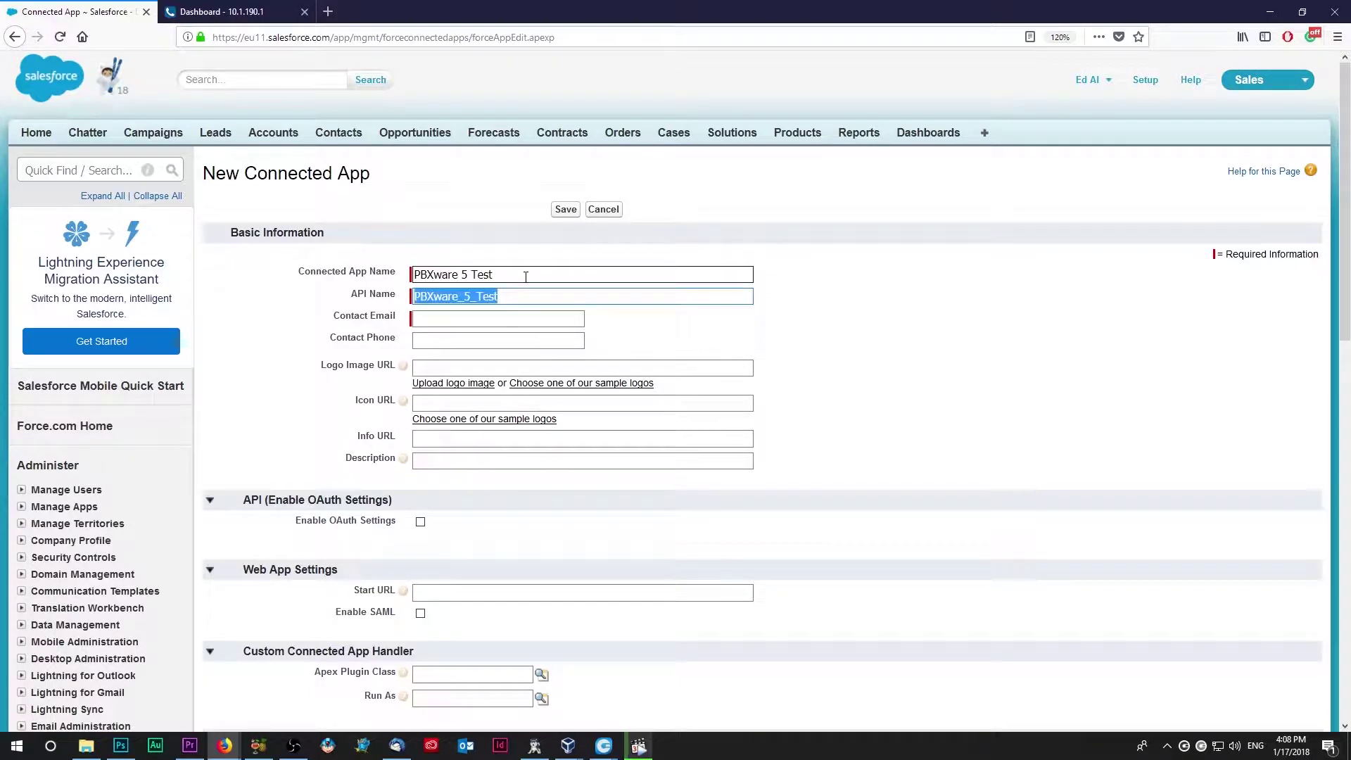
key("End")
key("Tab")
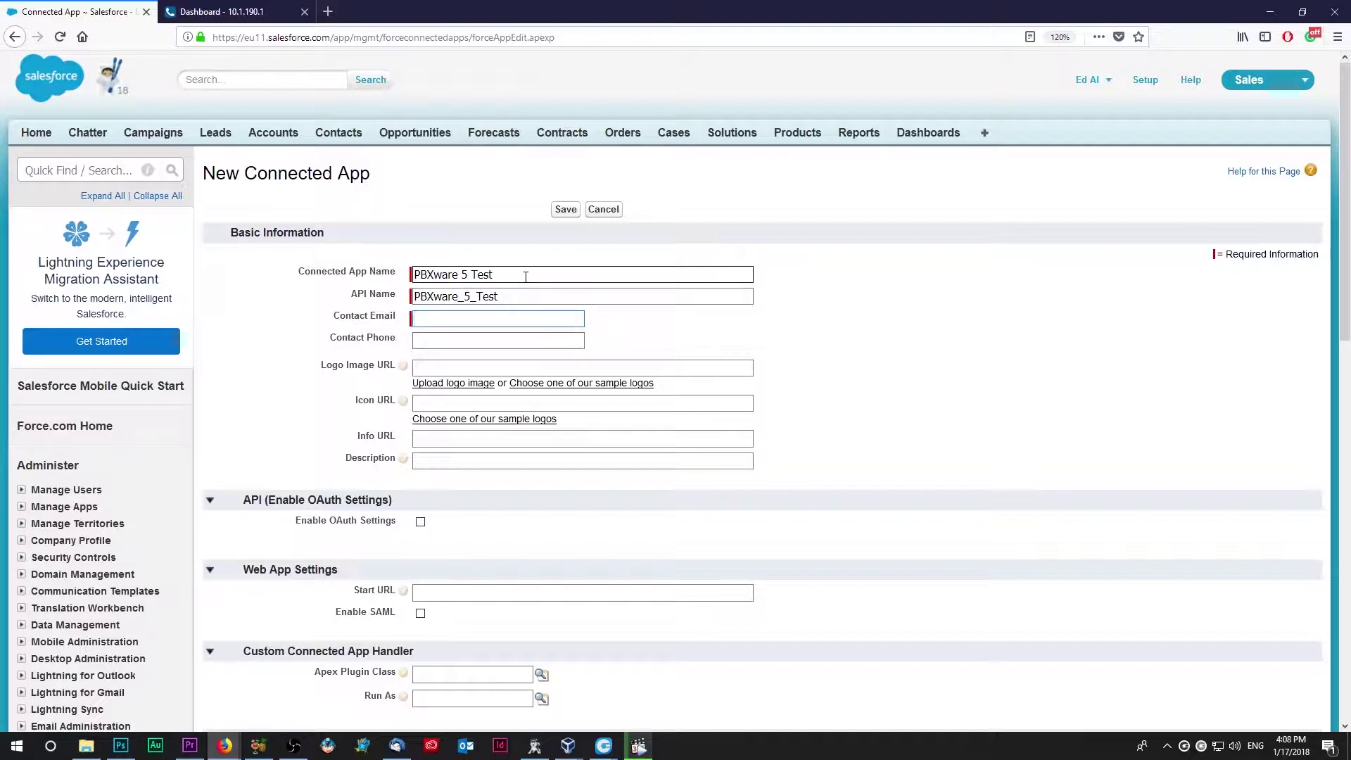
type("te")
key("Down")
key("Return")
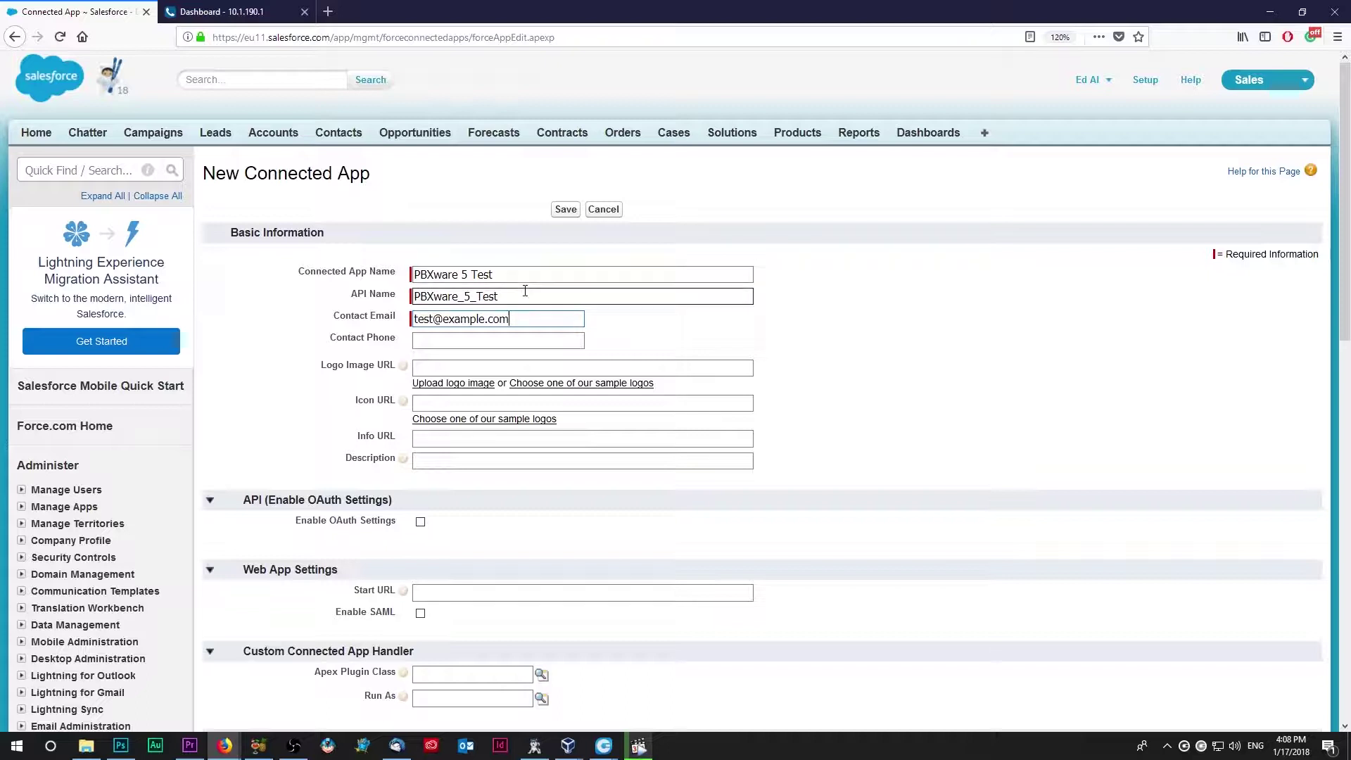
scroll(433, 412, "down", 2)
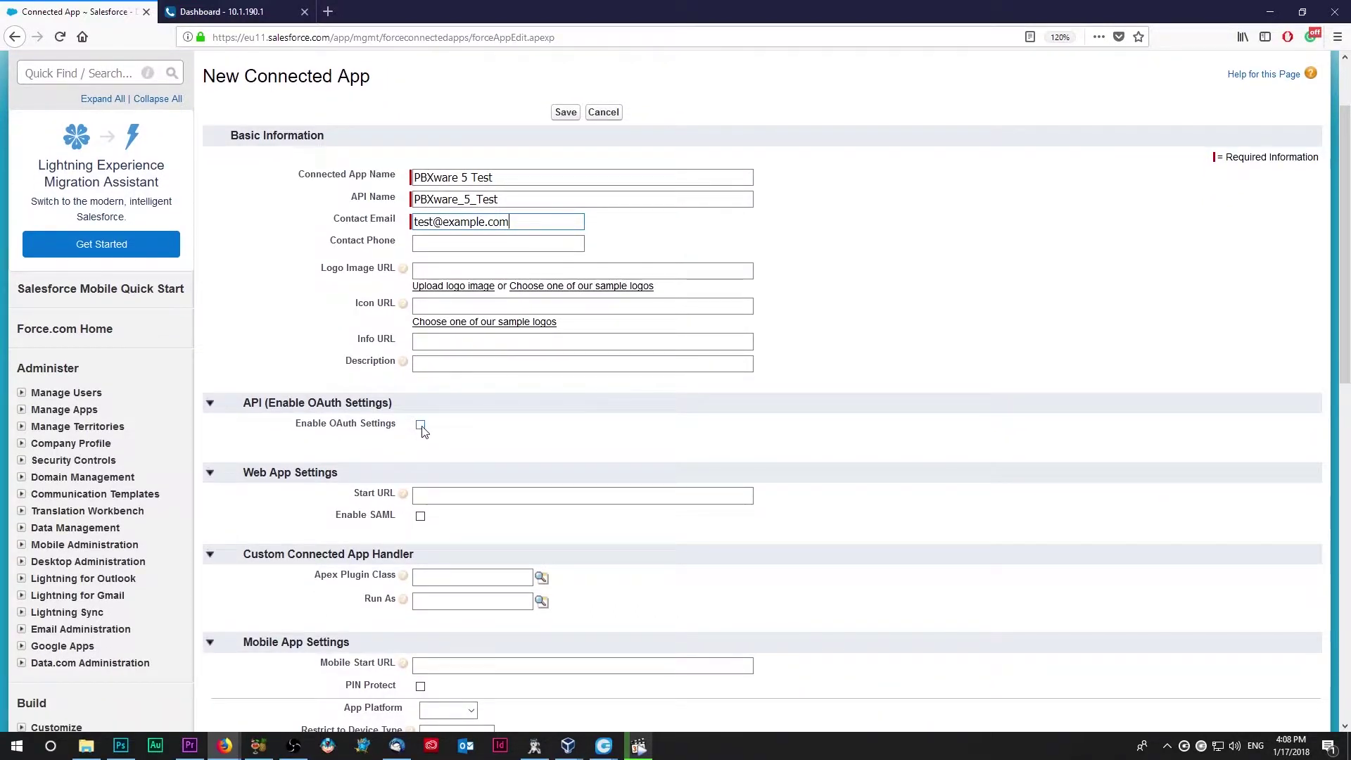
left_click(421, 425)
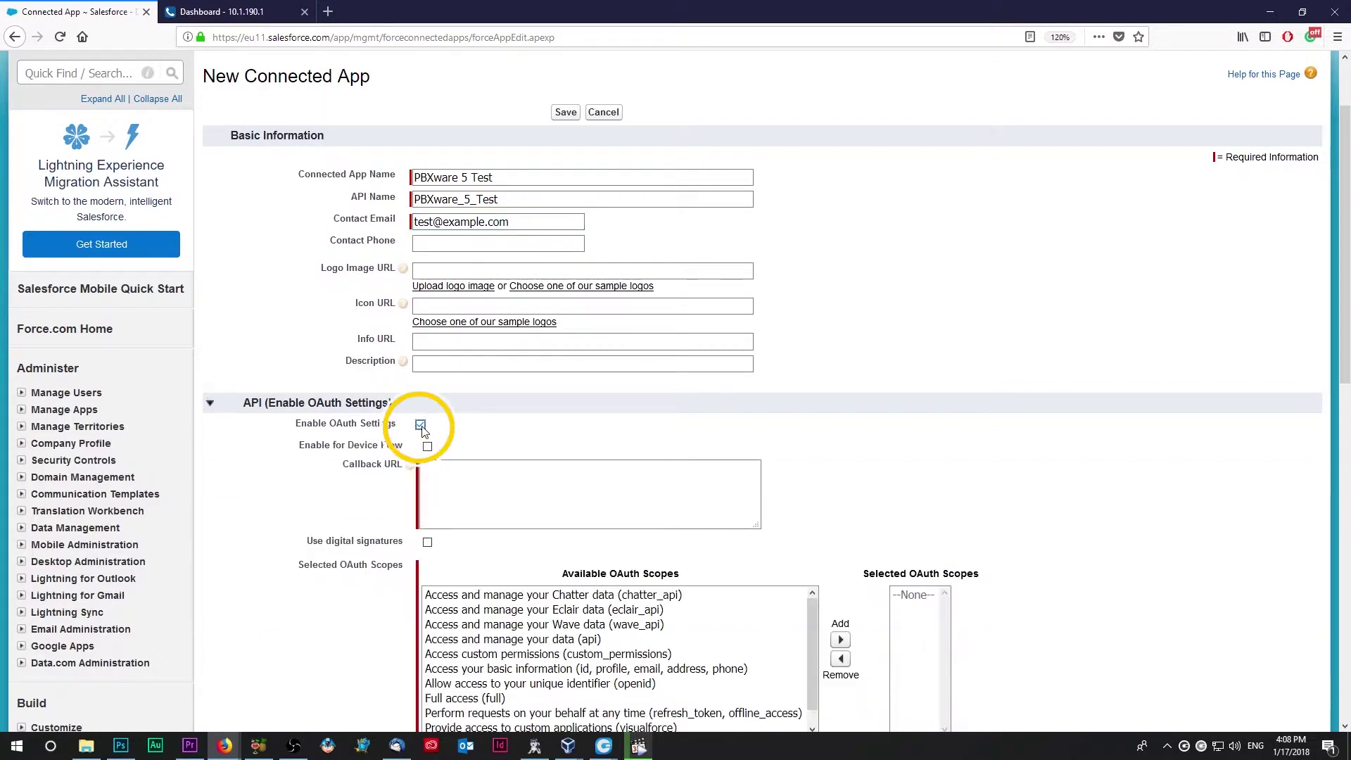
left_click(432, 467)
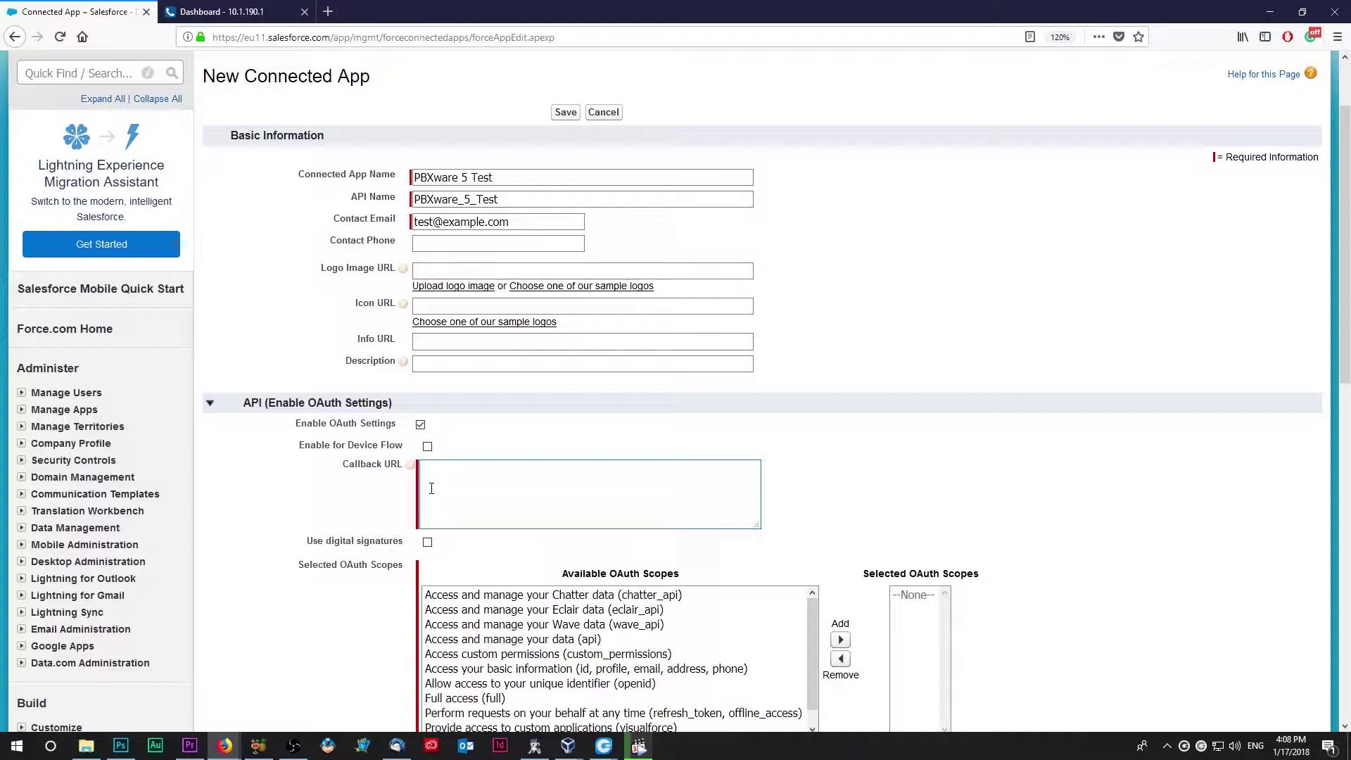
type("https://eu11.salesforce.com/services/oauth2/token")
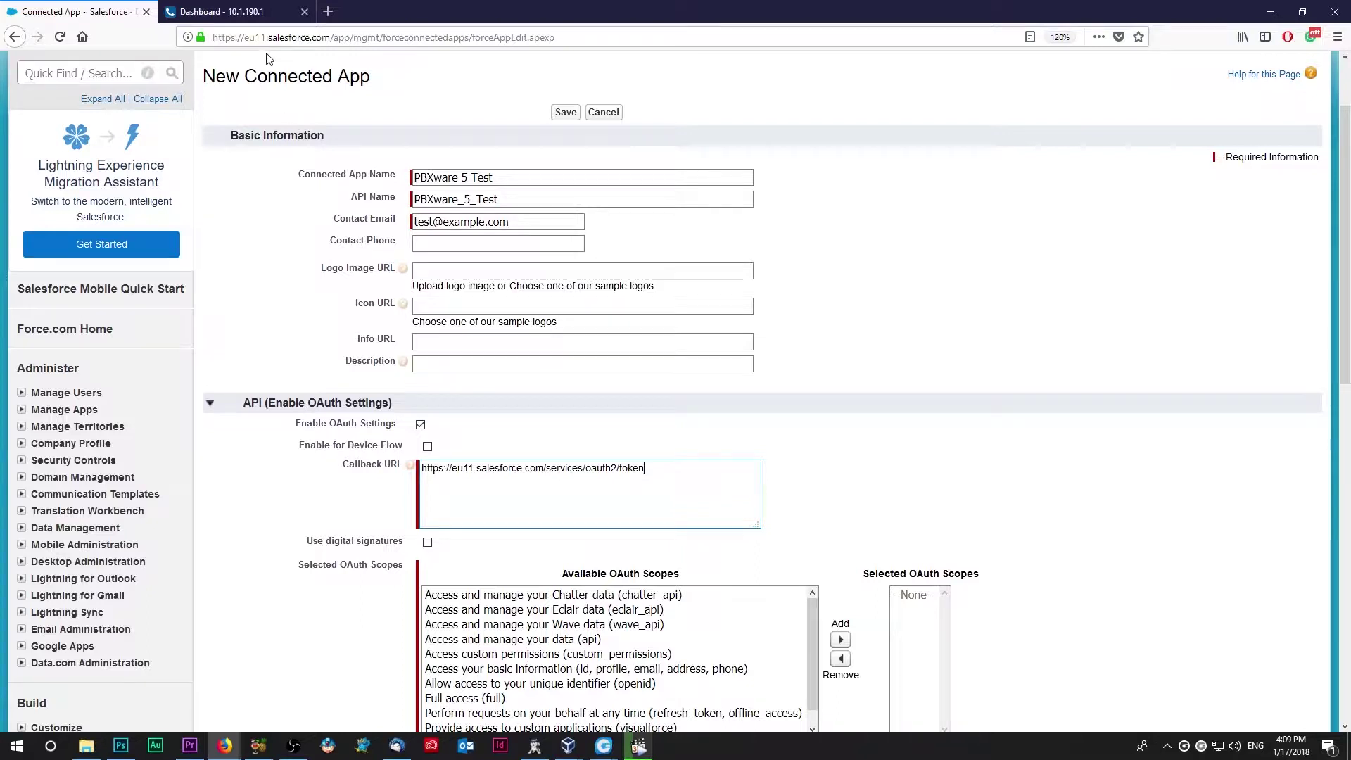
left_click_drag(267, 37, 251, 40)
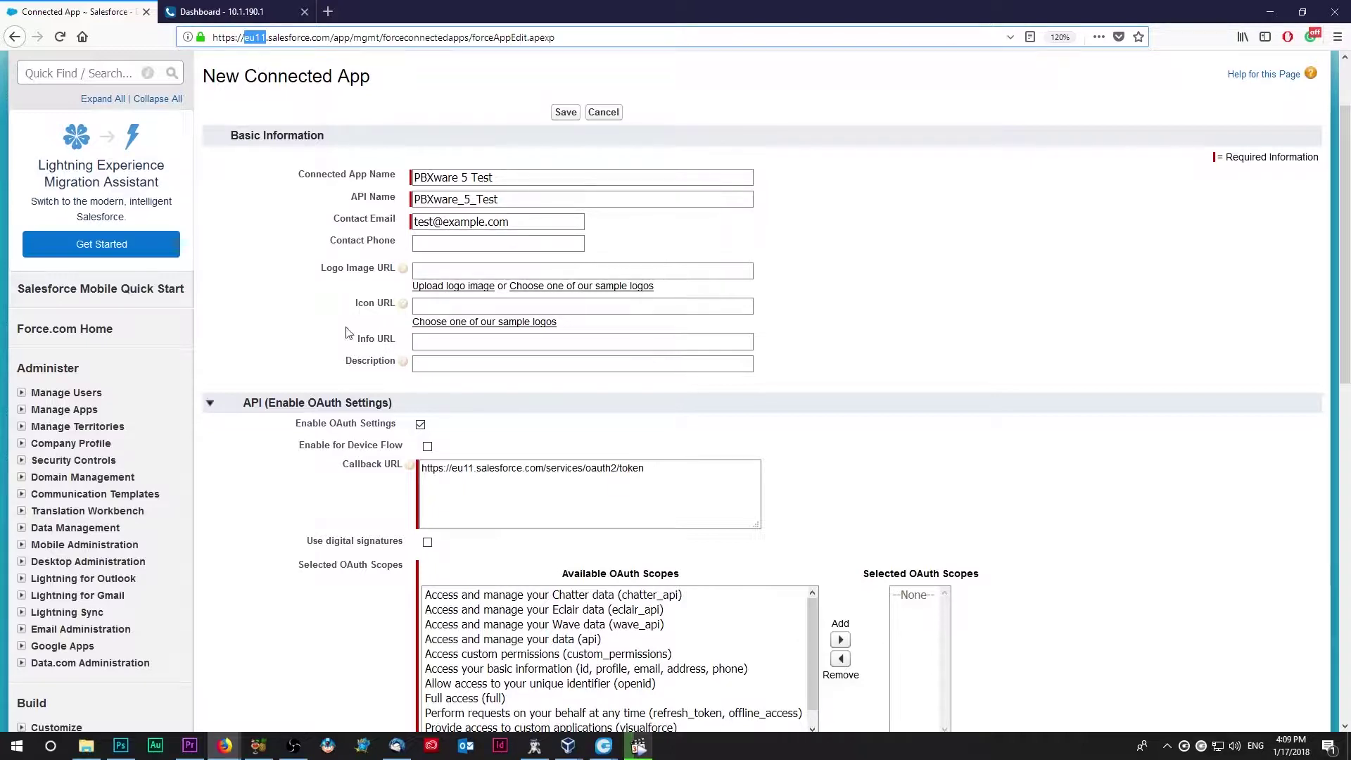
scroll(347, 332, "down", 5)
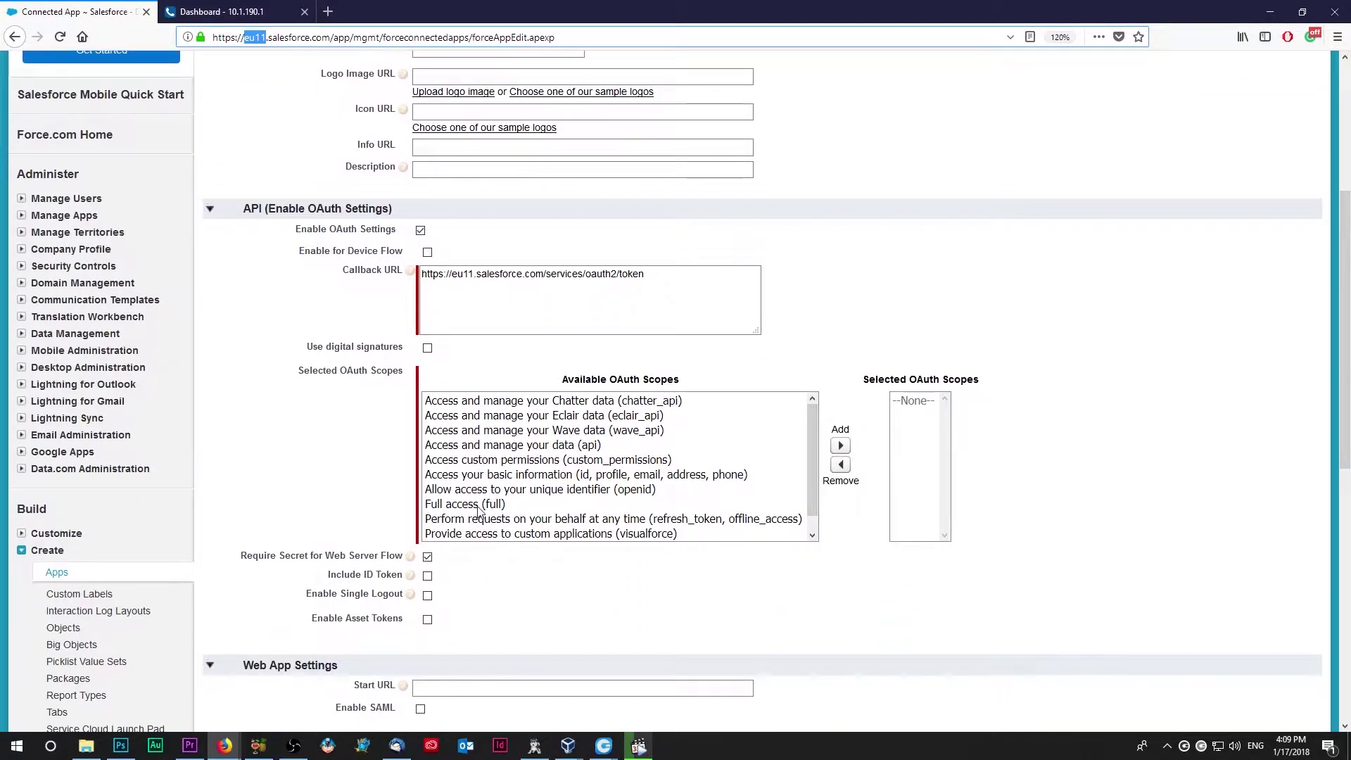
Step: Add the Full access (full) scope, save the connected app, and continue past the activation notice
left_click(479, 505)
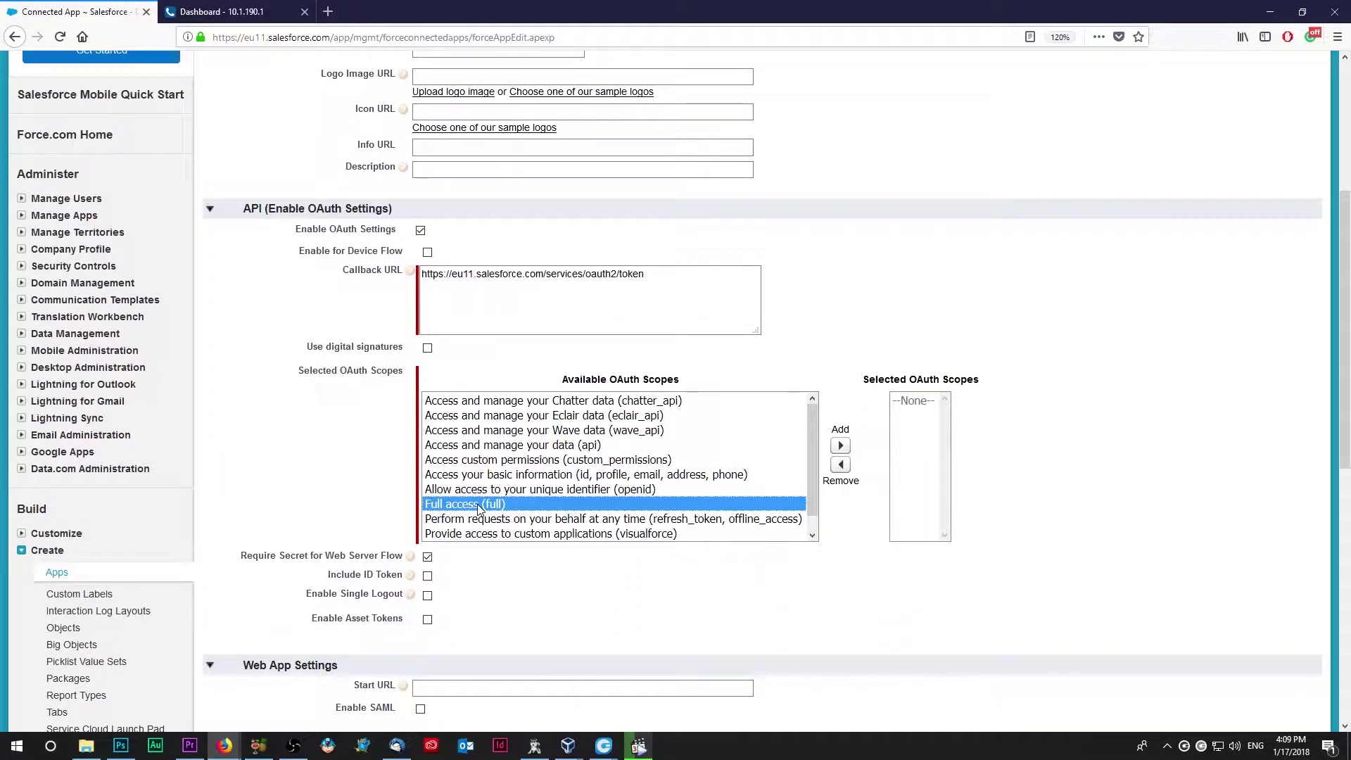
left_click(841, 446)
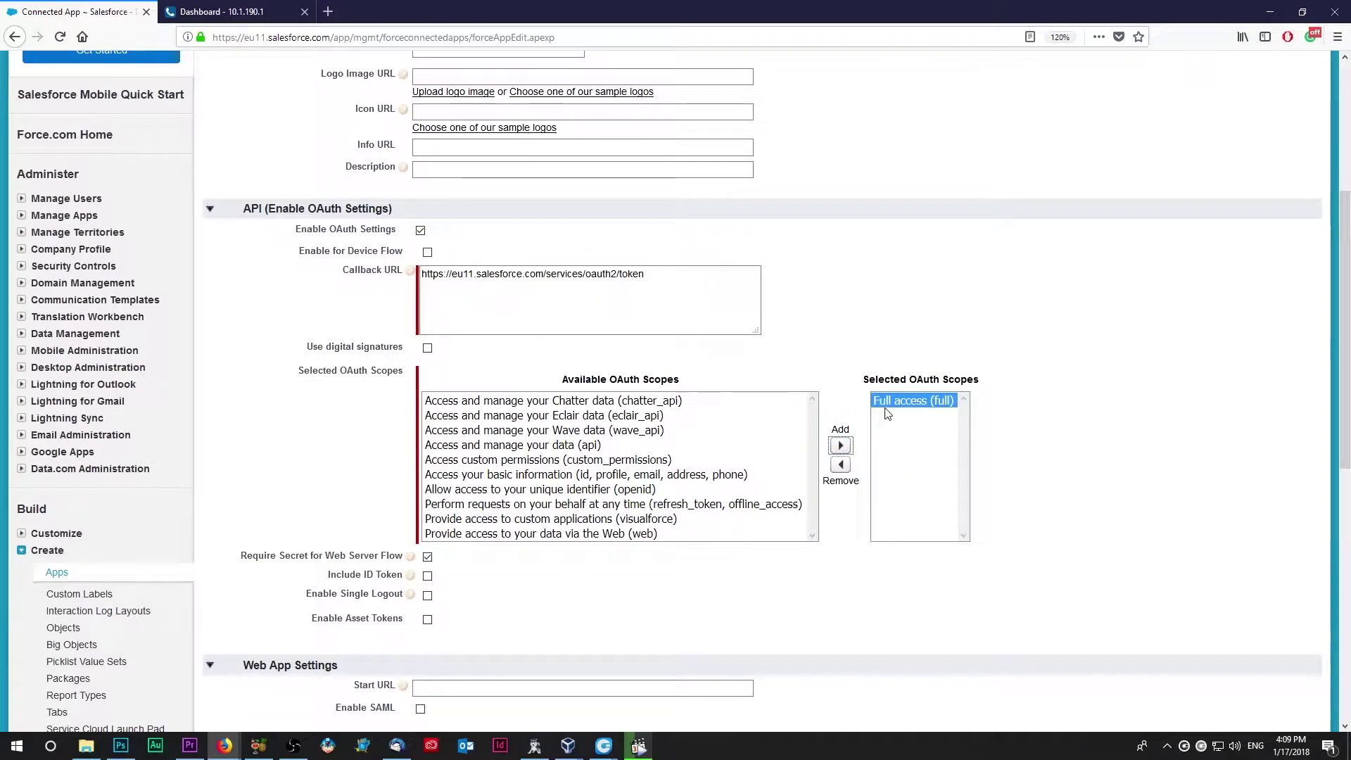
scroll(611, 552, "down", 8)
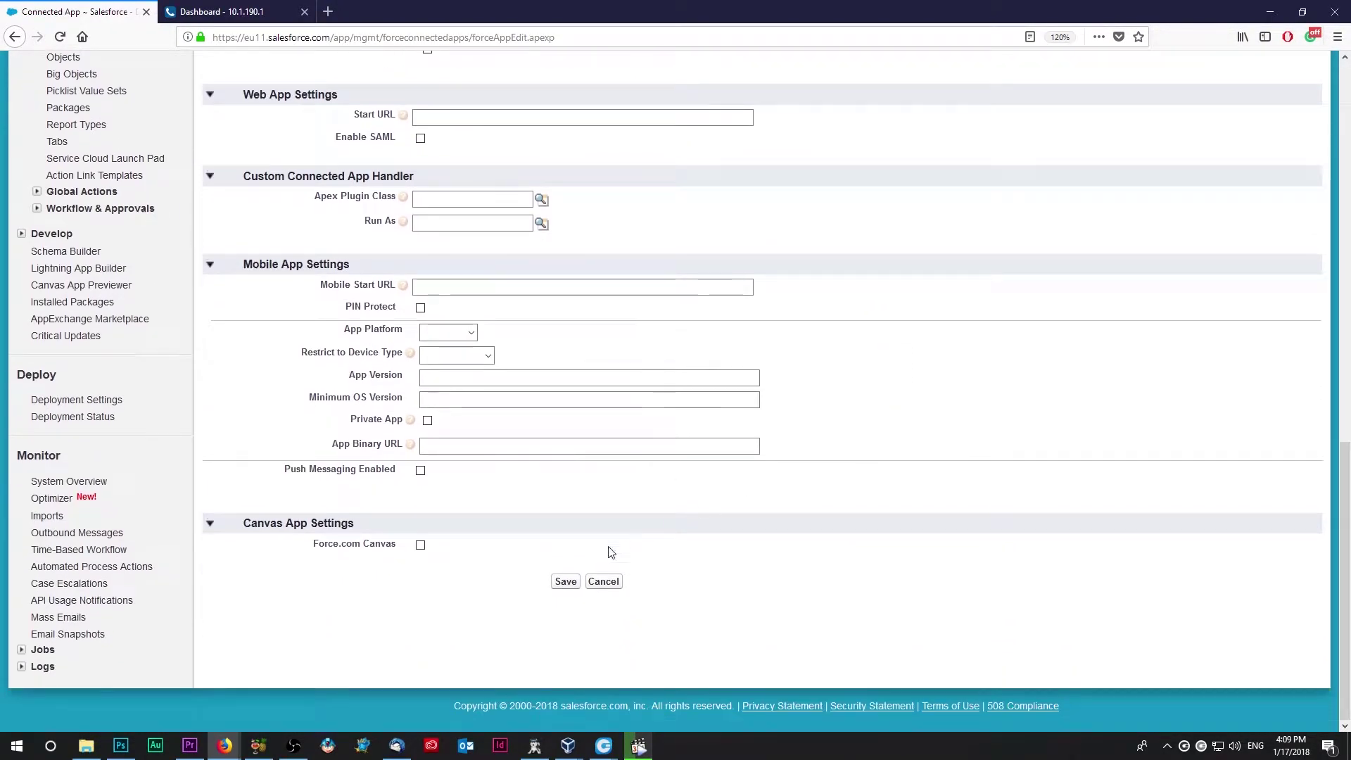
left_click(566, 581)
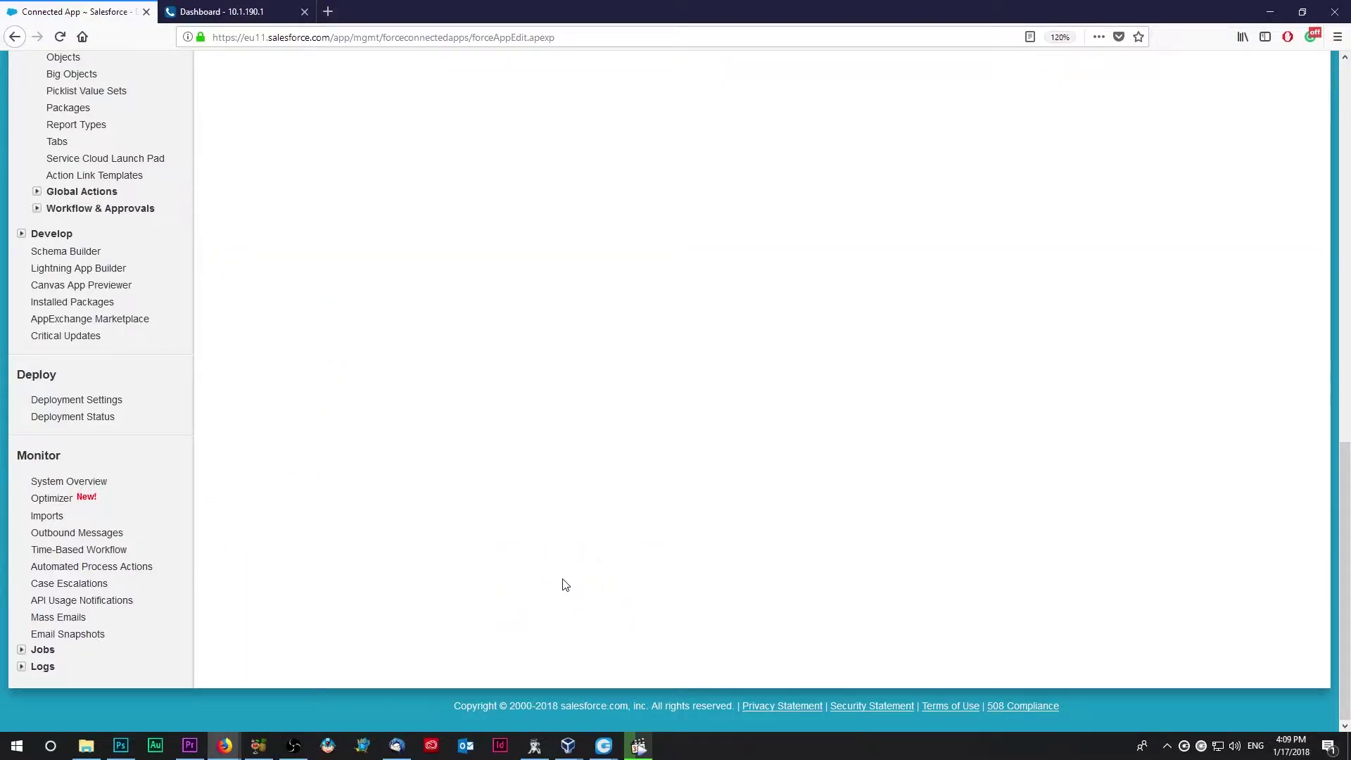
left_click(571, 227)
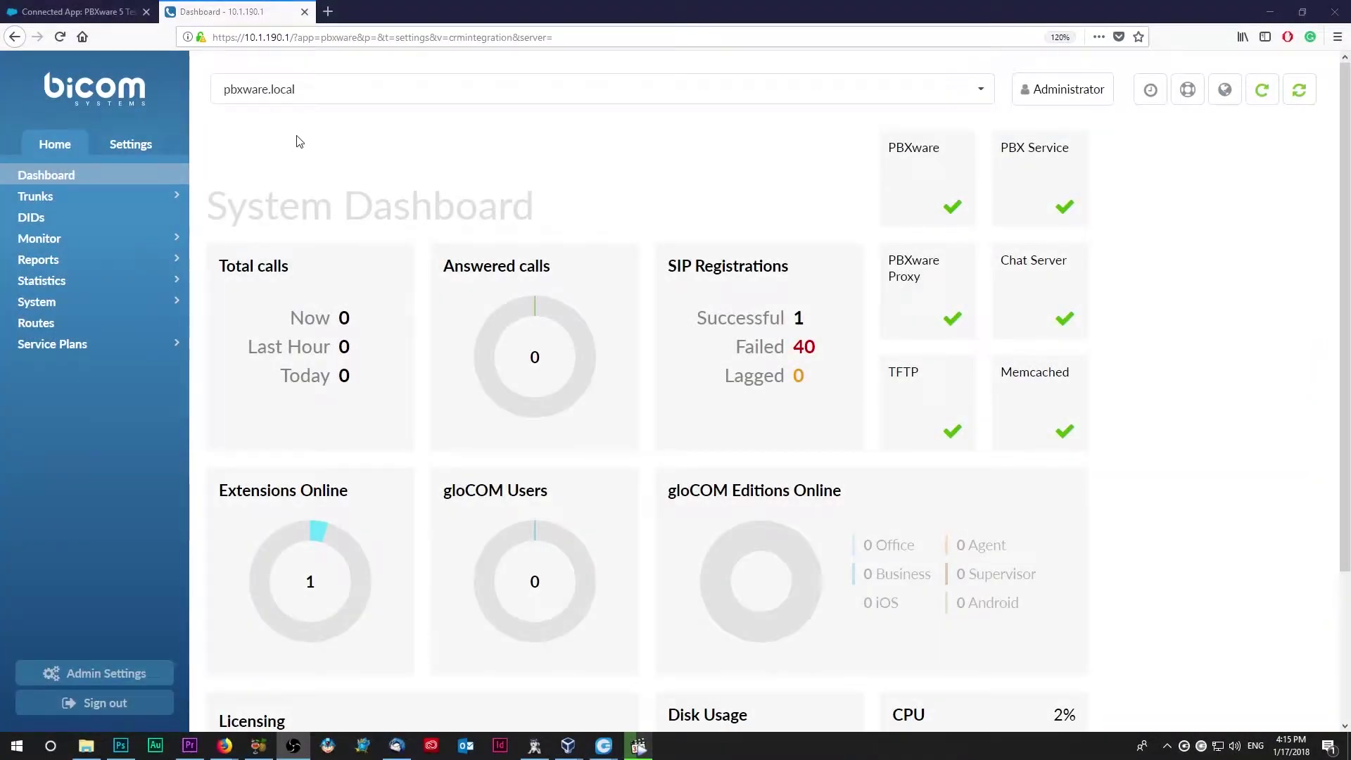
Step: Switch PBXware to tenant 202 — Tenant02 and open its CRM Integration settings
left_click(330, 90)
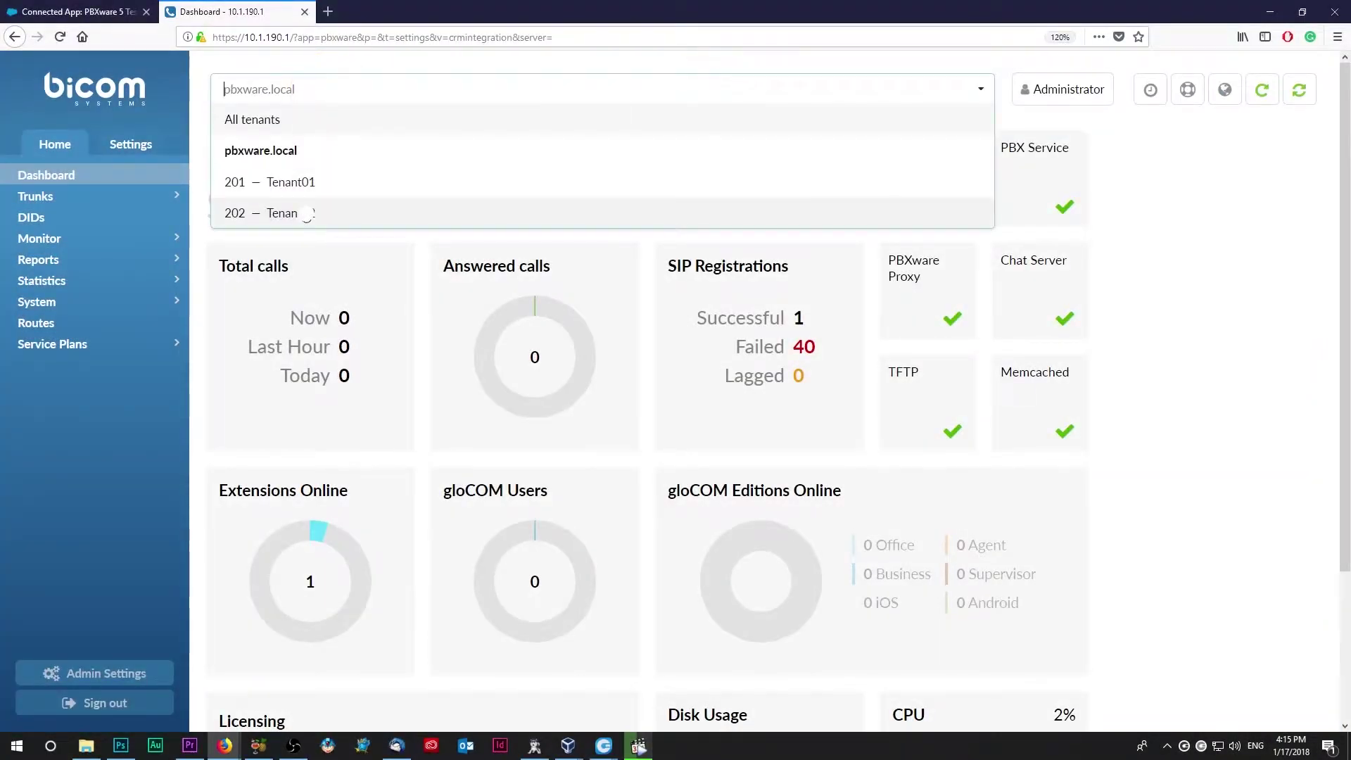
left_click(304, 214)
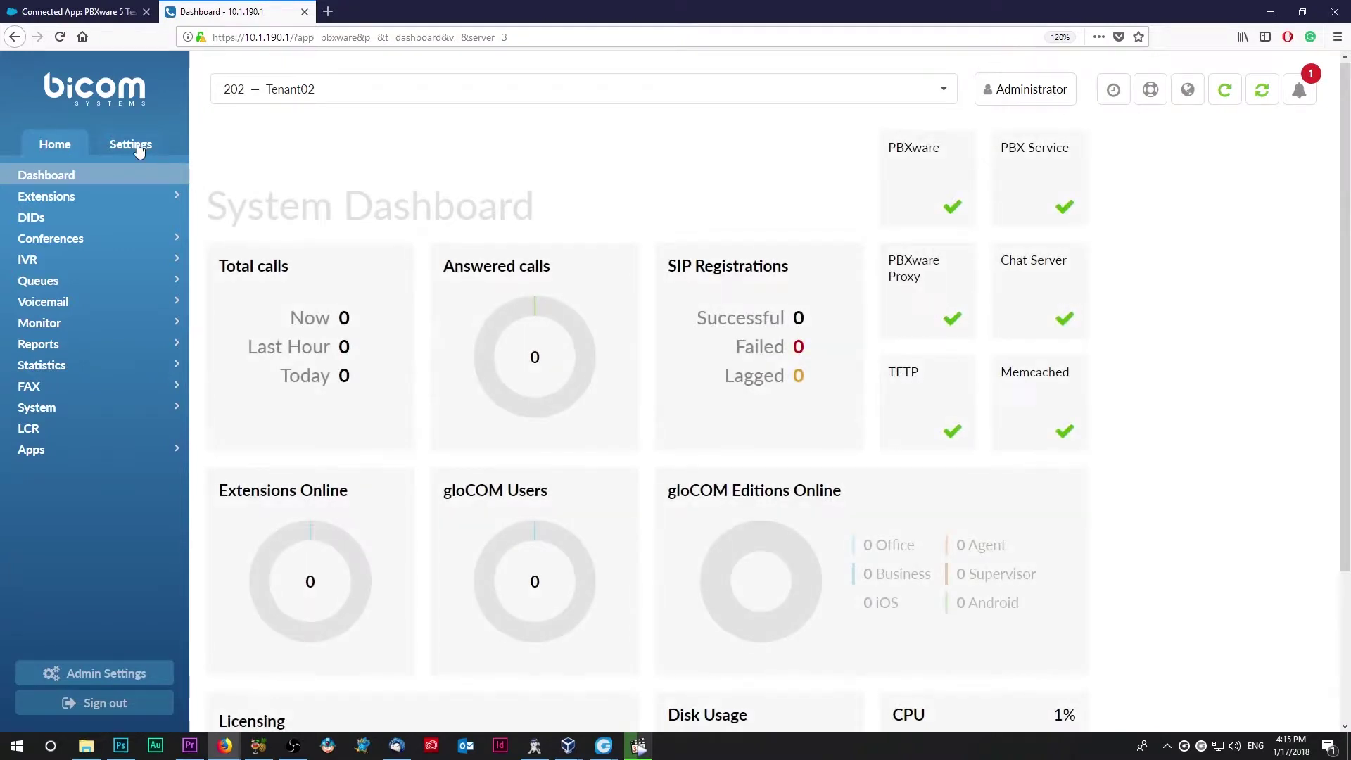
left_click(141, 148)
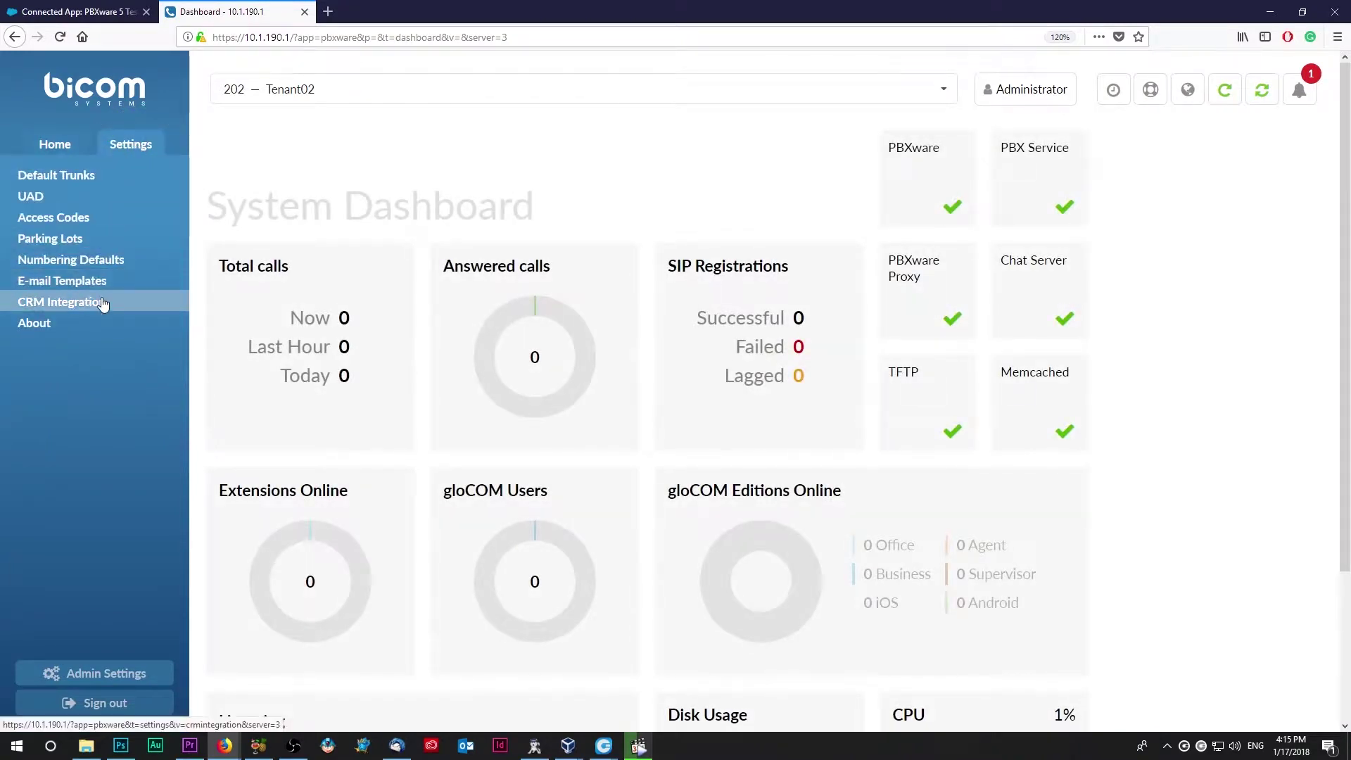
left_click(103, 303)
Step: Enable CRM integration and choose Salesforce as the CRM type
left_click(443, 204)
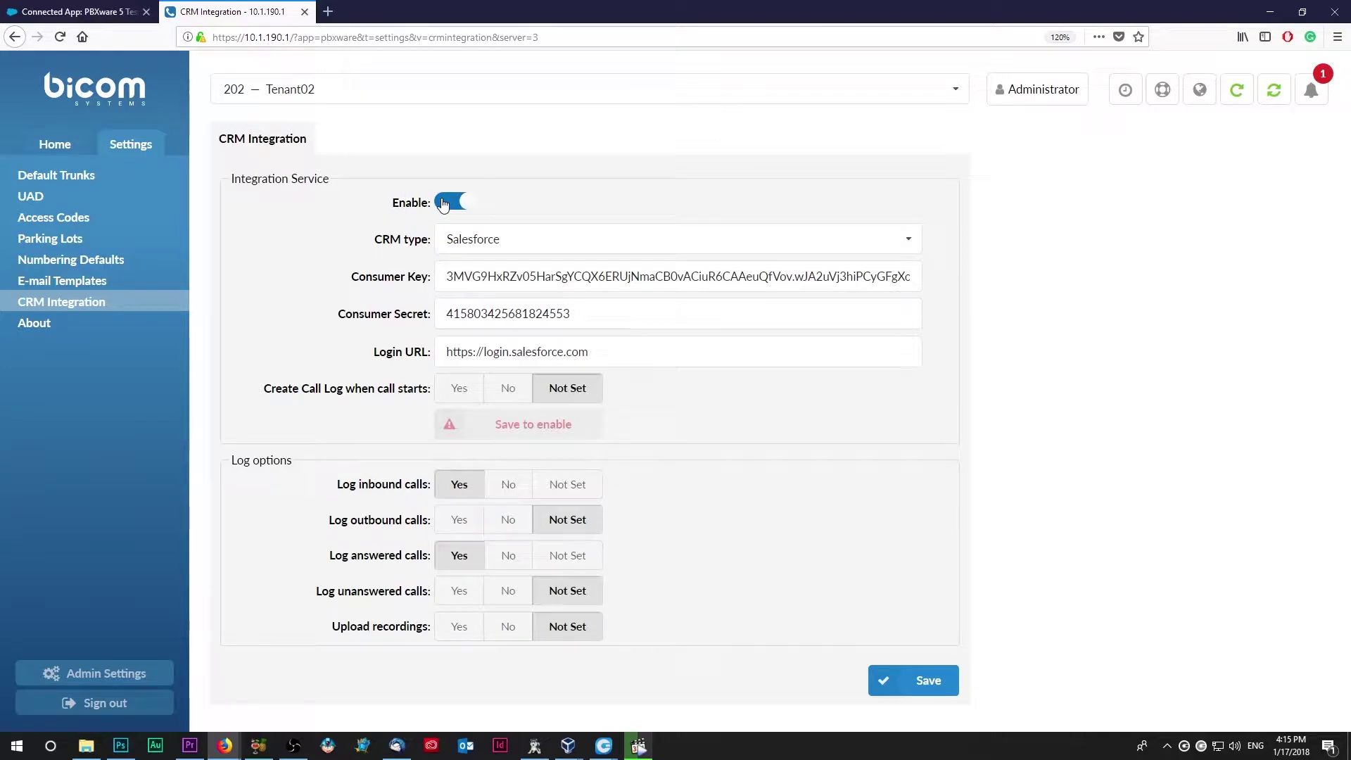
left_click(569, 241)
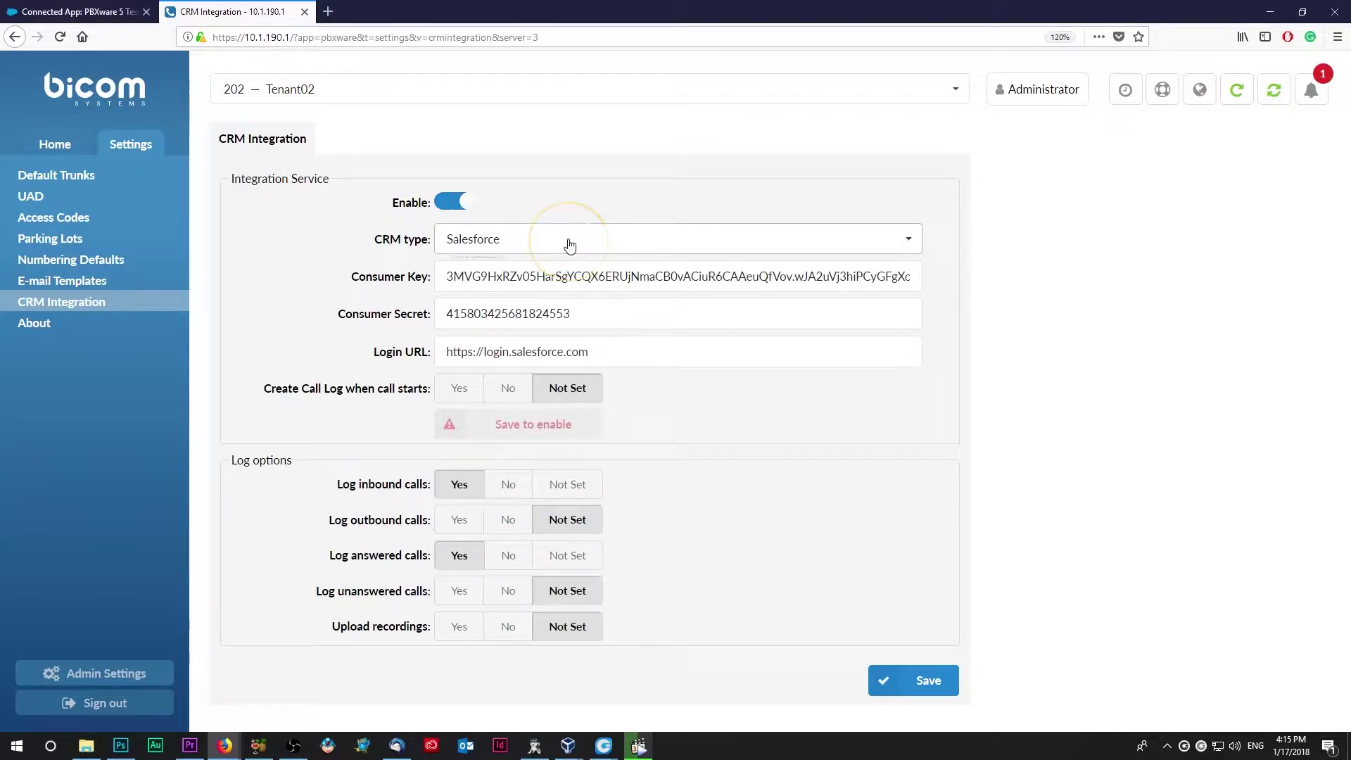
left_click(483, 270)
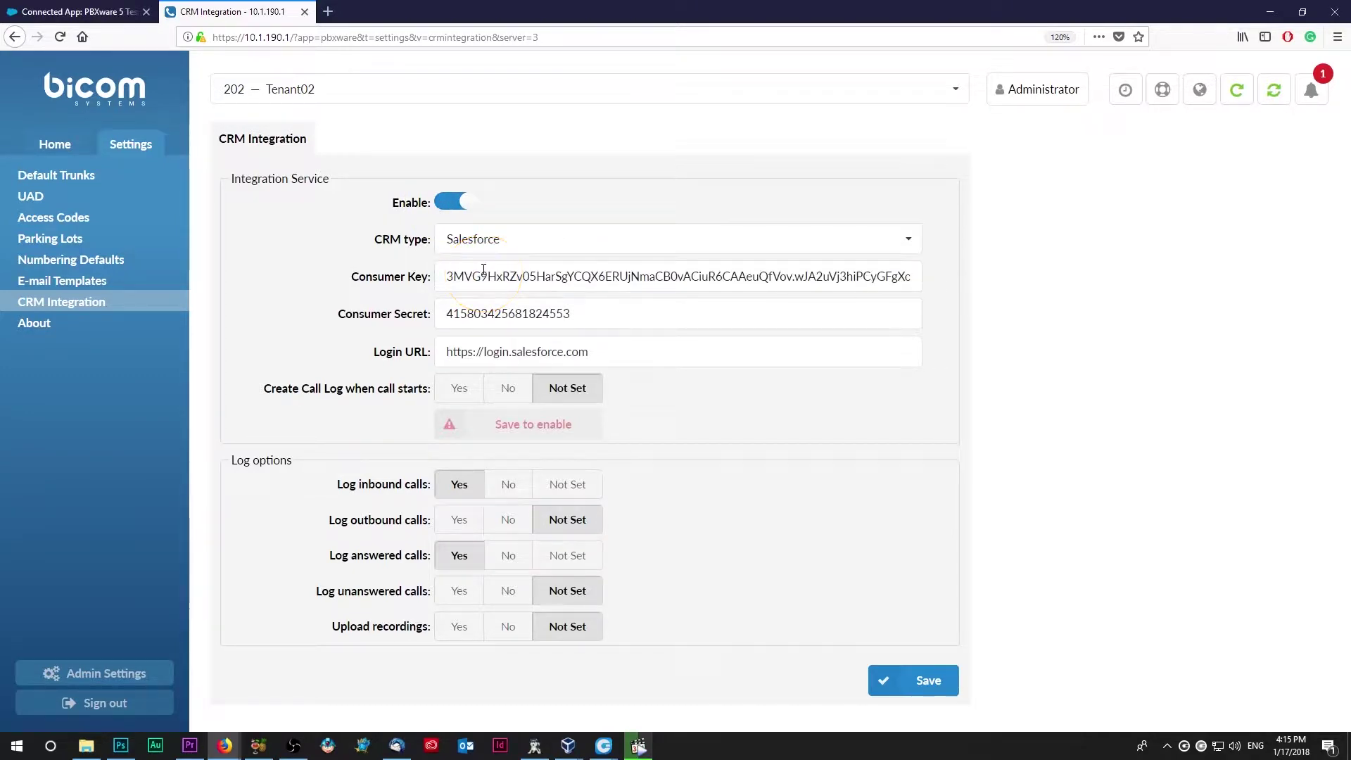
left_click(481, 278)
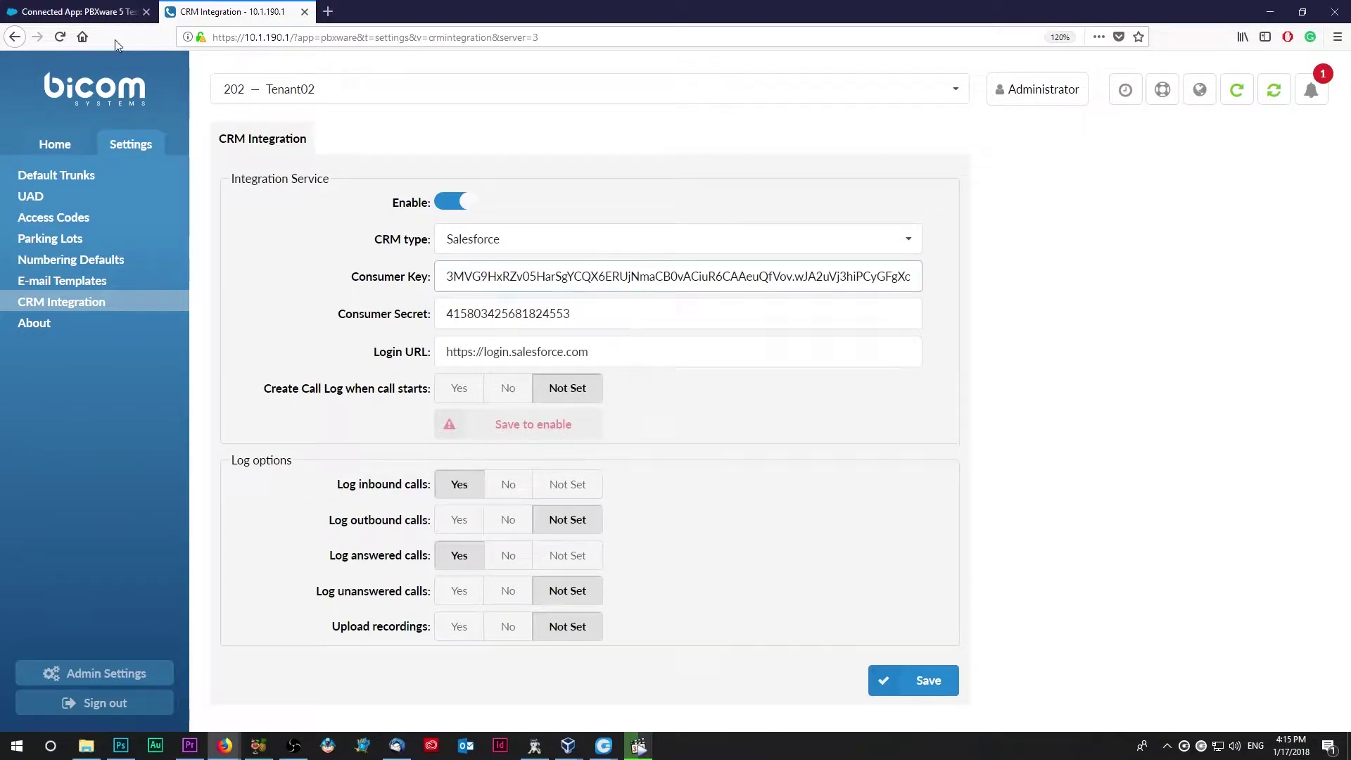
left_click(92, 12)
Step: Copy the Salesforce Consumer Key into PBXware's Consumer Key field
double_click(524, 507)
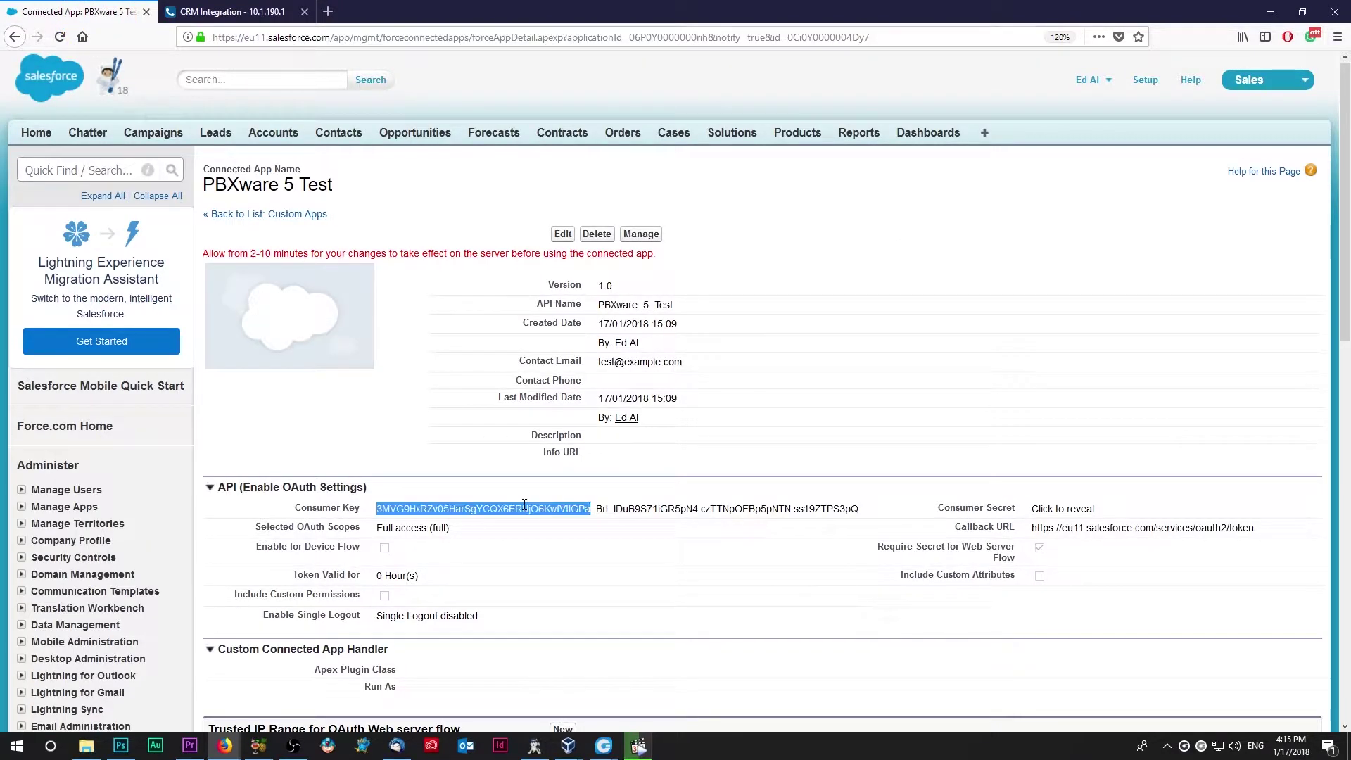
triple_click(525, 506)
right_click(547, 517)
left_click(556, 524)
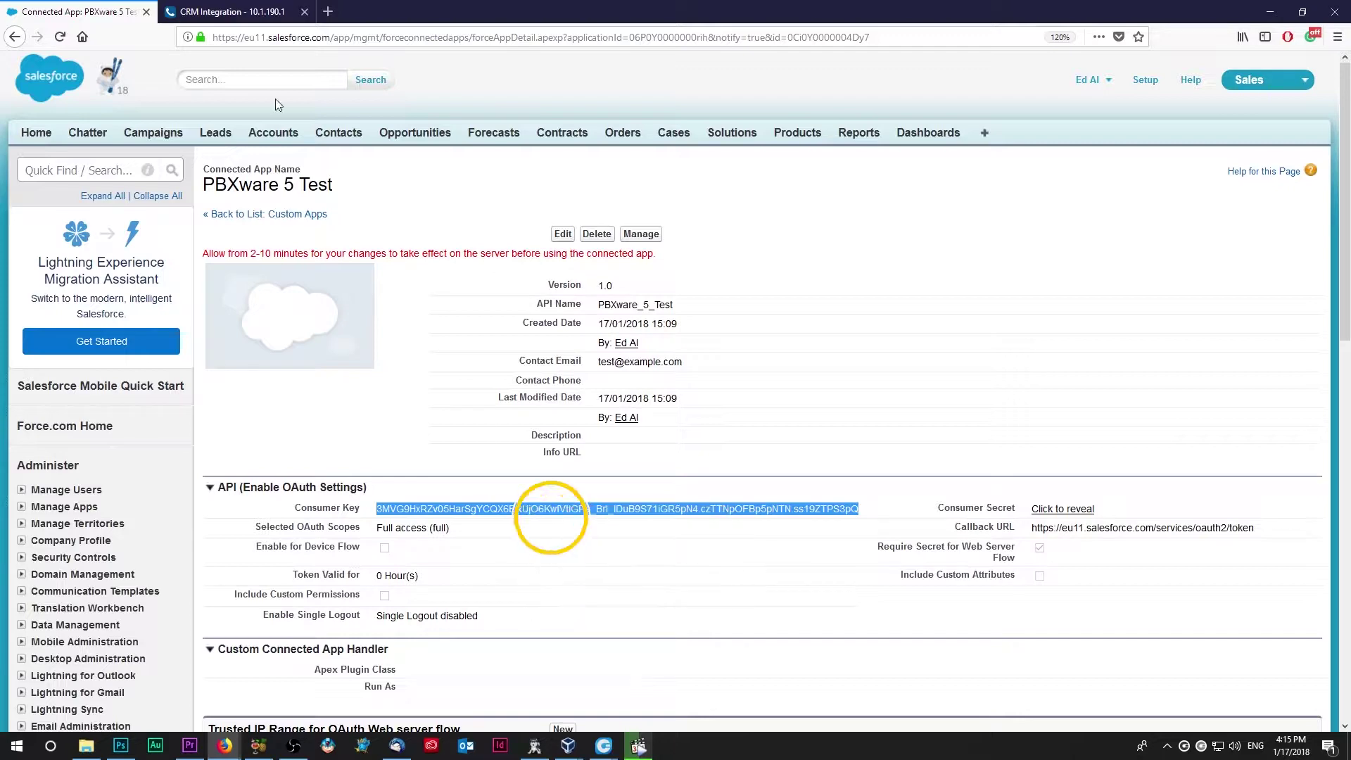
left_click(232, 12)
triple_click(530, 280)
right_click(529, 279)
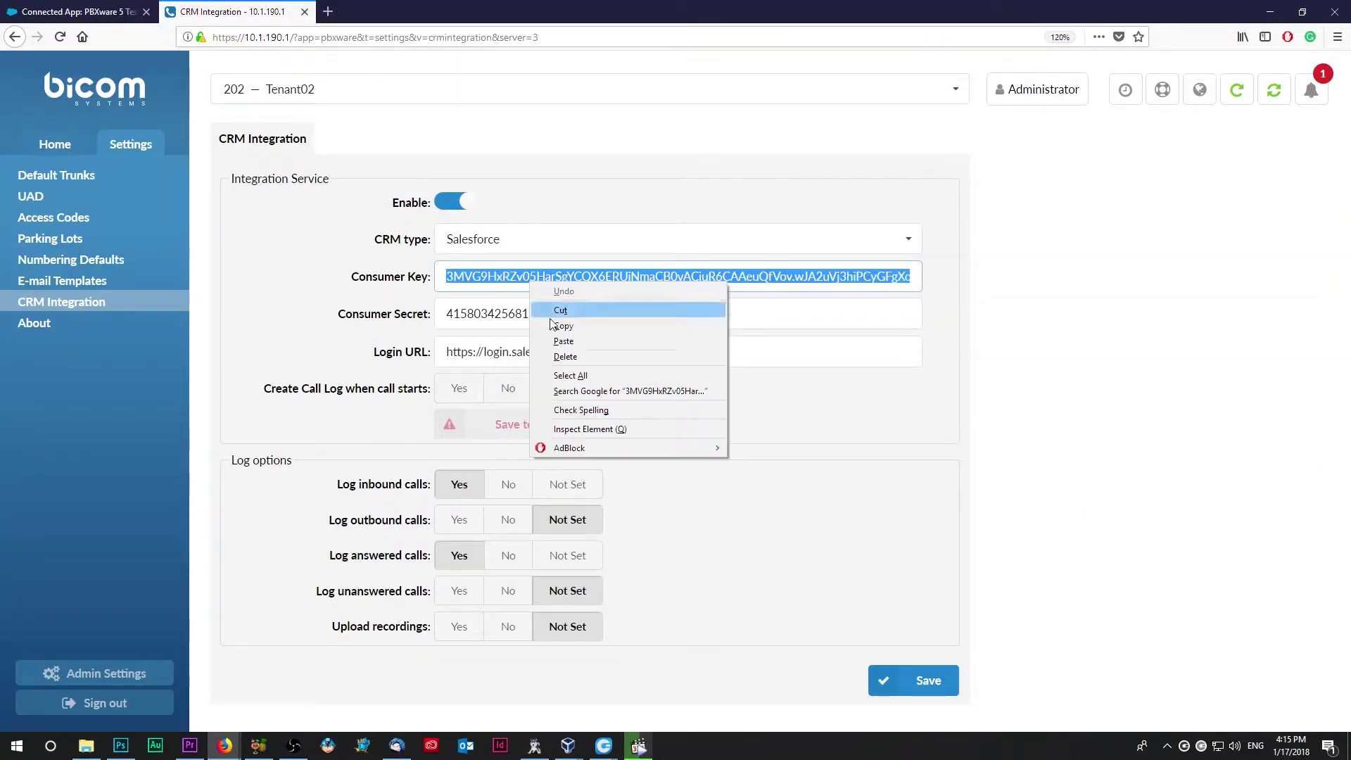
left_click(571, 338)
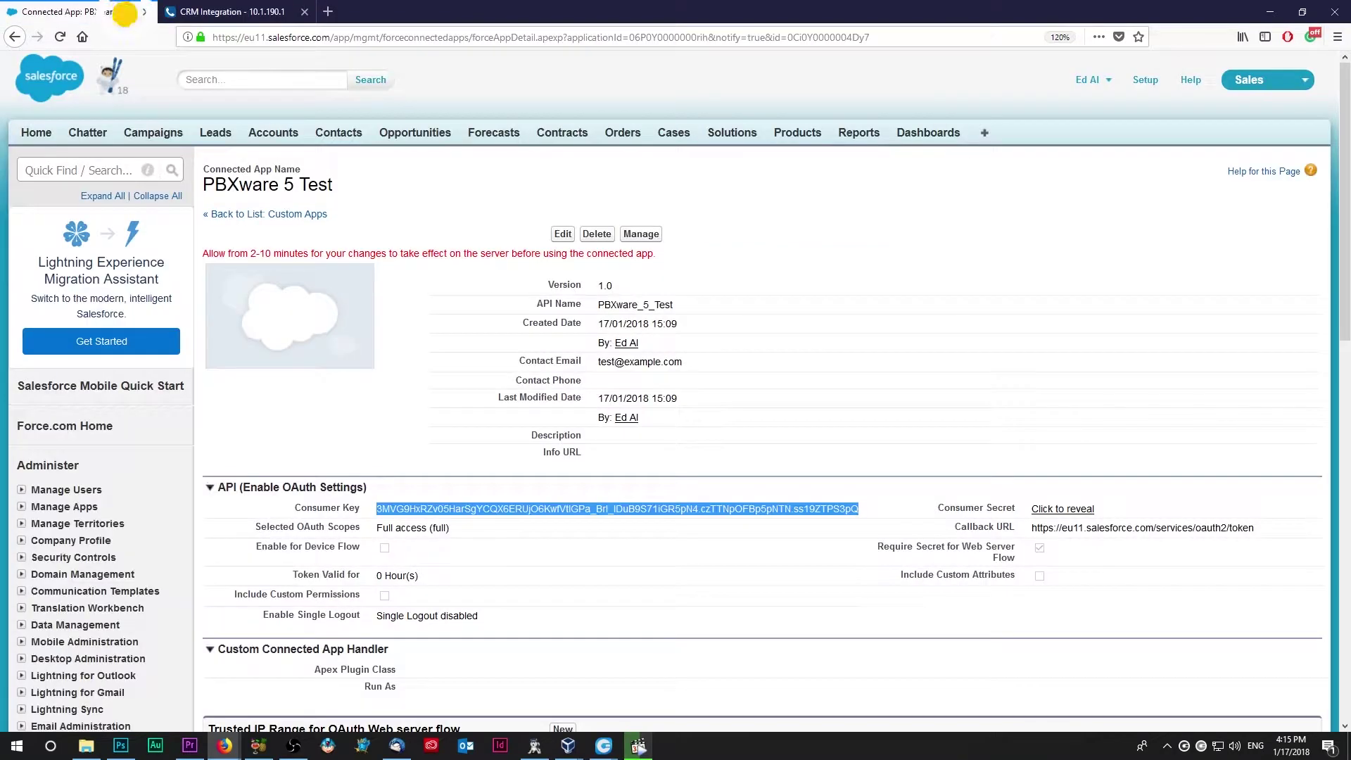
Step: Reveal and copy the Salesforce Consumer Secret into PBXware's Consumer Secret field
left_click(130, 12)
left_click(1061, 508)
double_click(1065, 507)
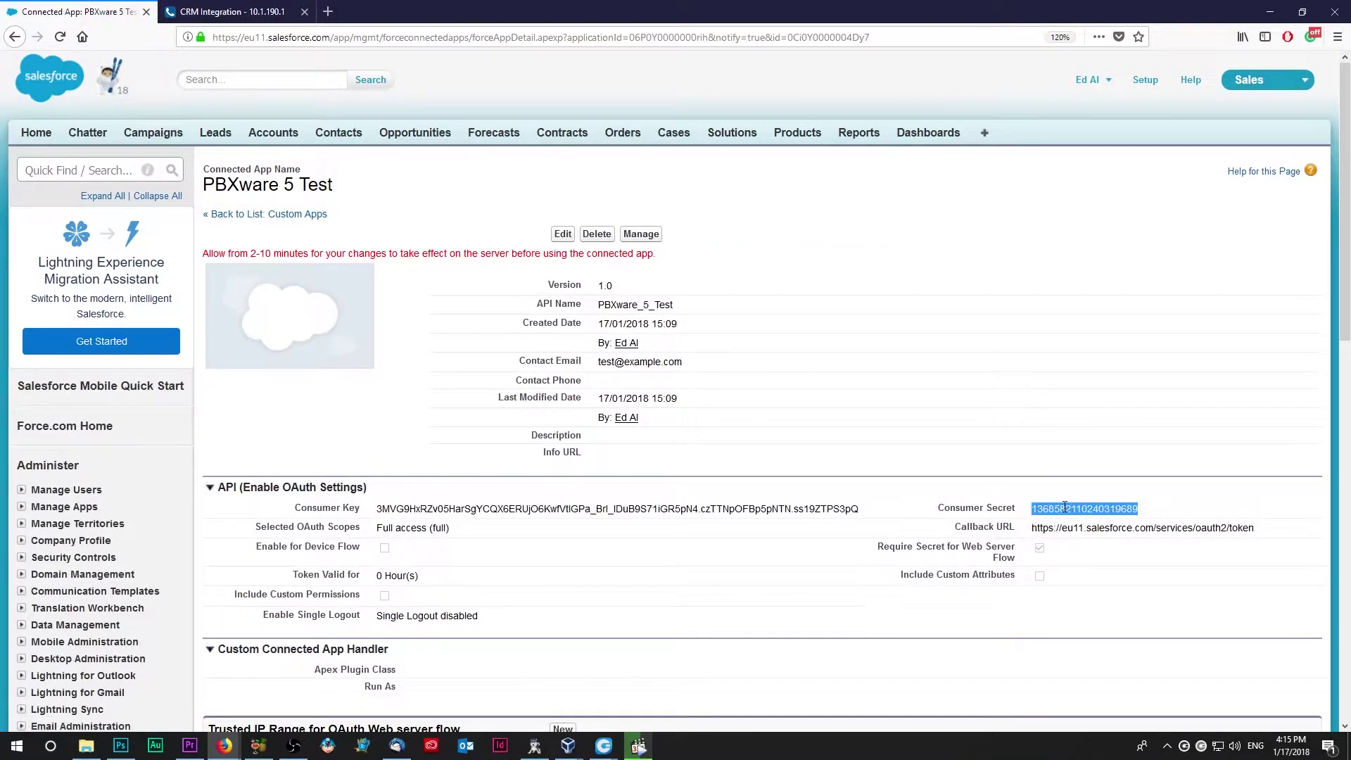
right_click(1065, 507)
left_click(1091, 519)
left_click(225, 12)
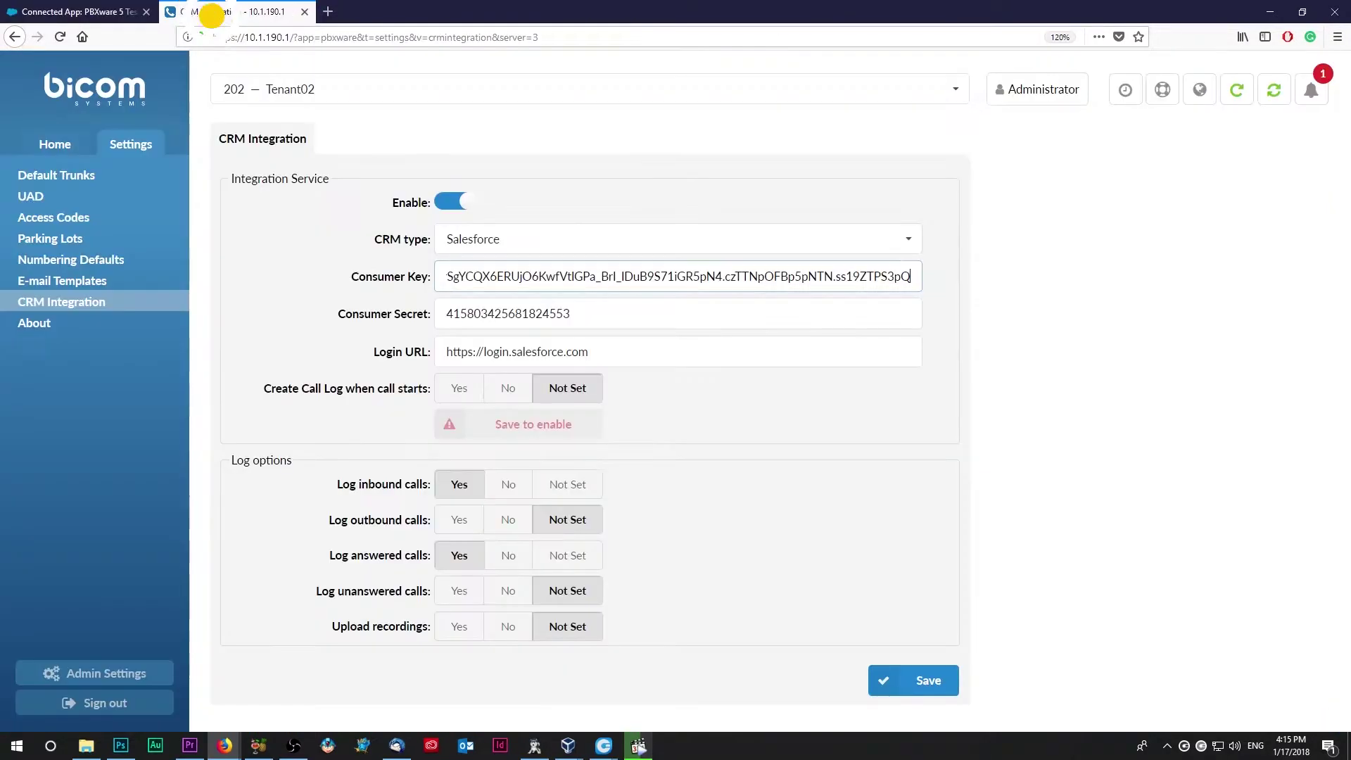
double_click(505, 313)
right_click(512, 314)
left_click(558, 373)
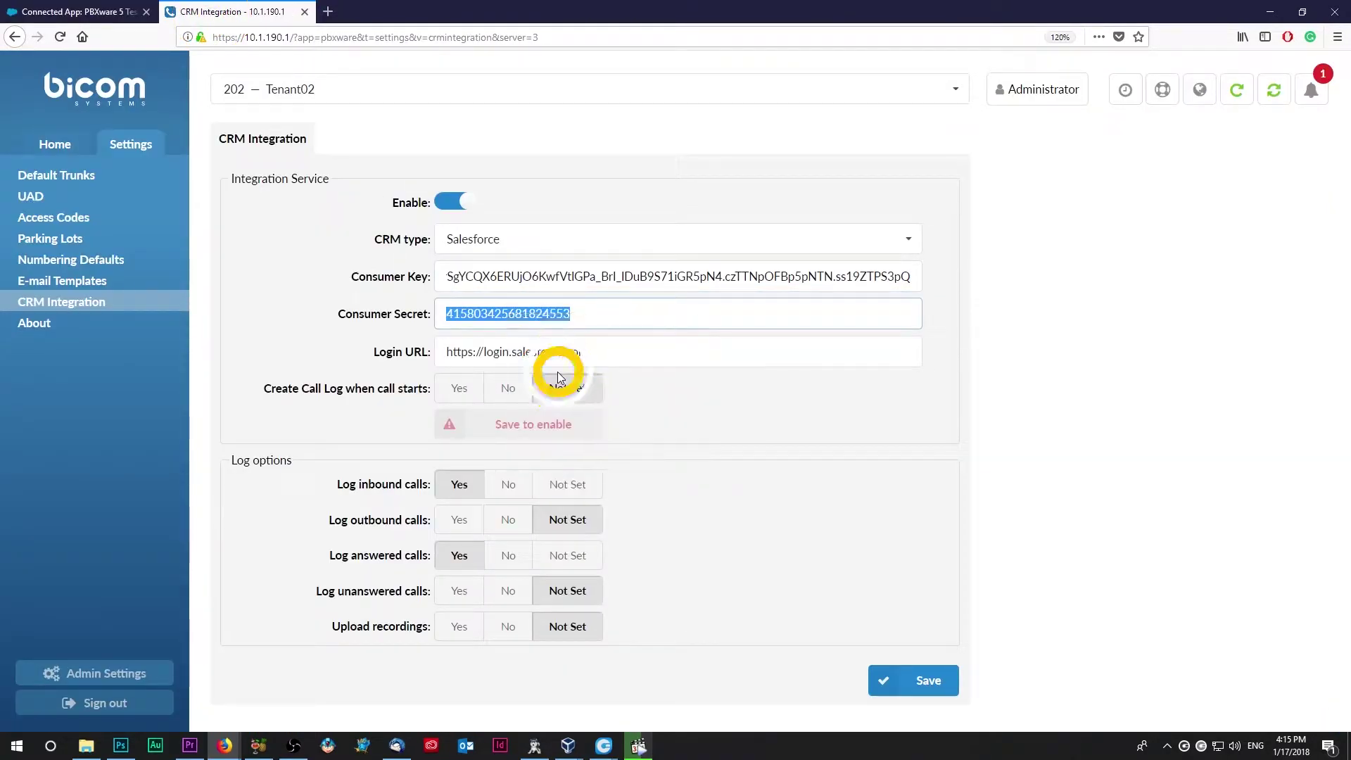
Step: Keep the Login URL unchanged, set Create Call Log to Yes, and save the integration
double_click(450, 351)
left_click_drag(450, 352, 613, 347)
left_click(613, 347)
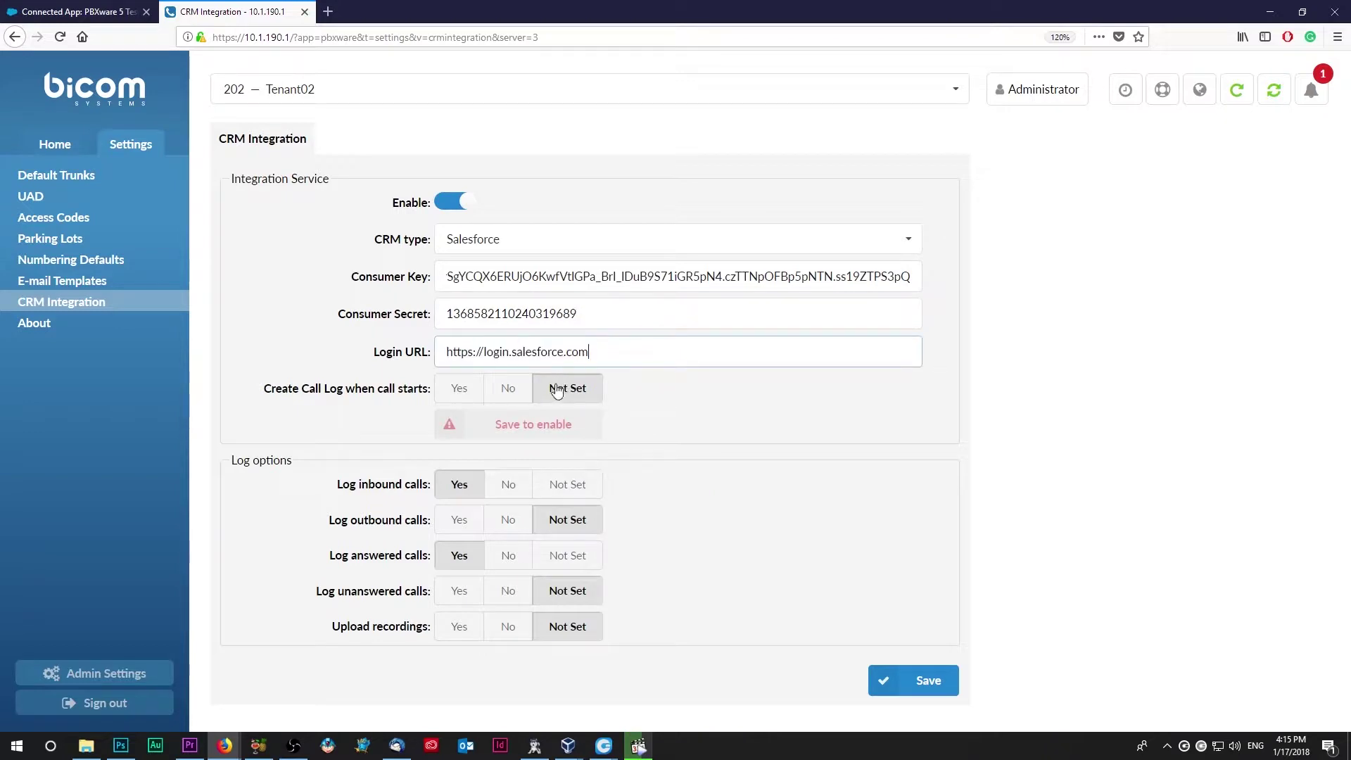
left_click(462, 391)
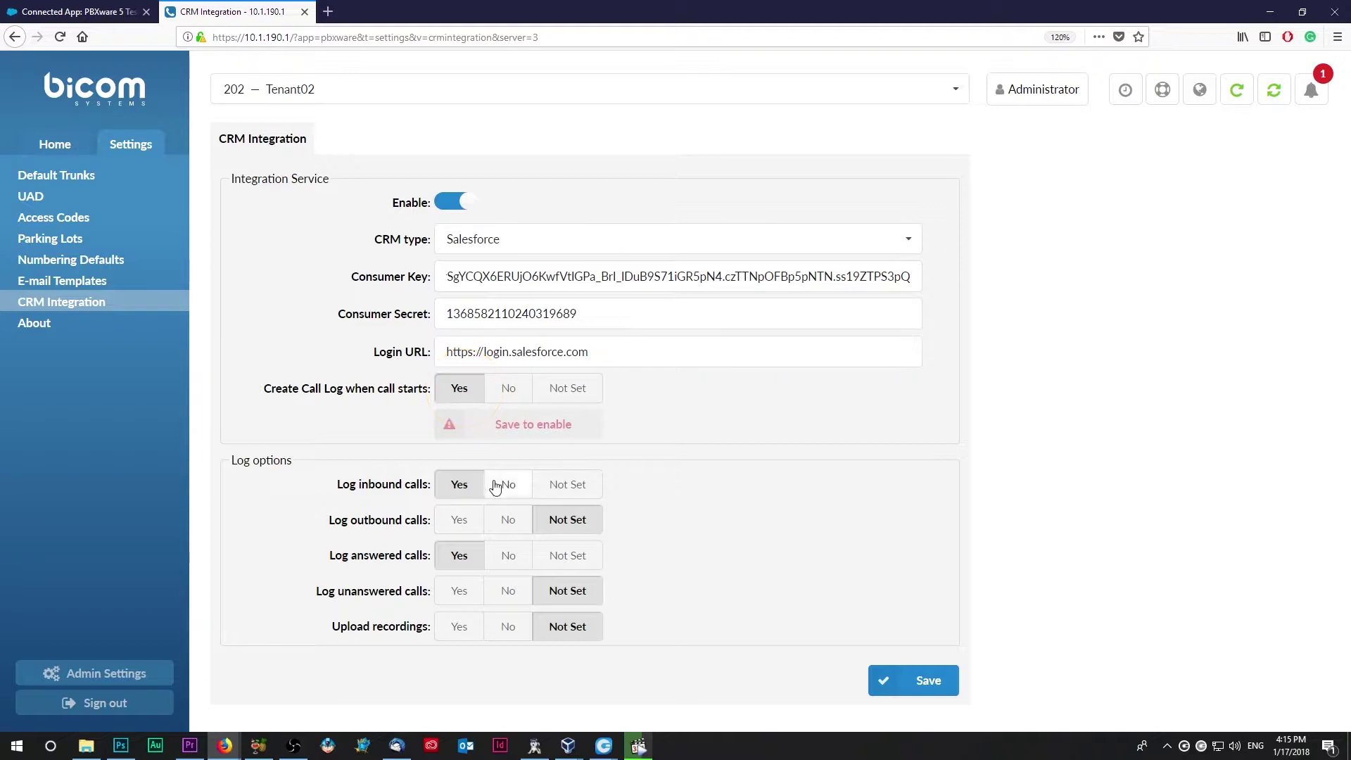
left_click(906, 697)
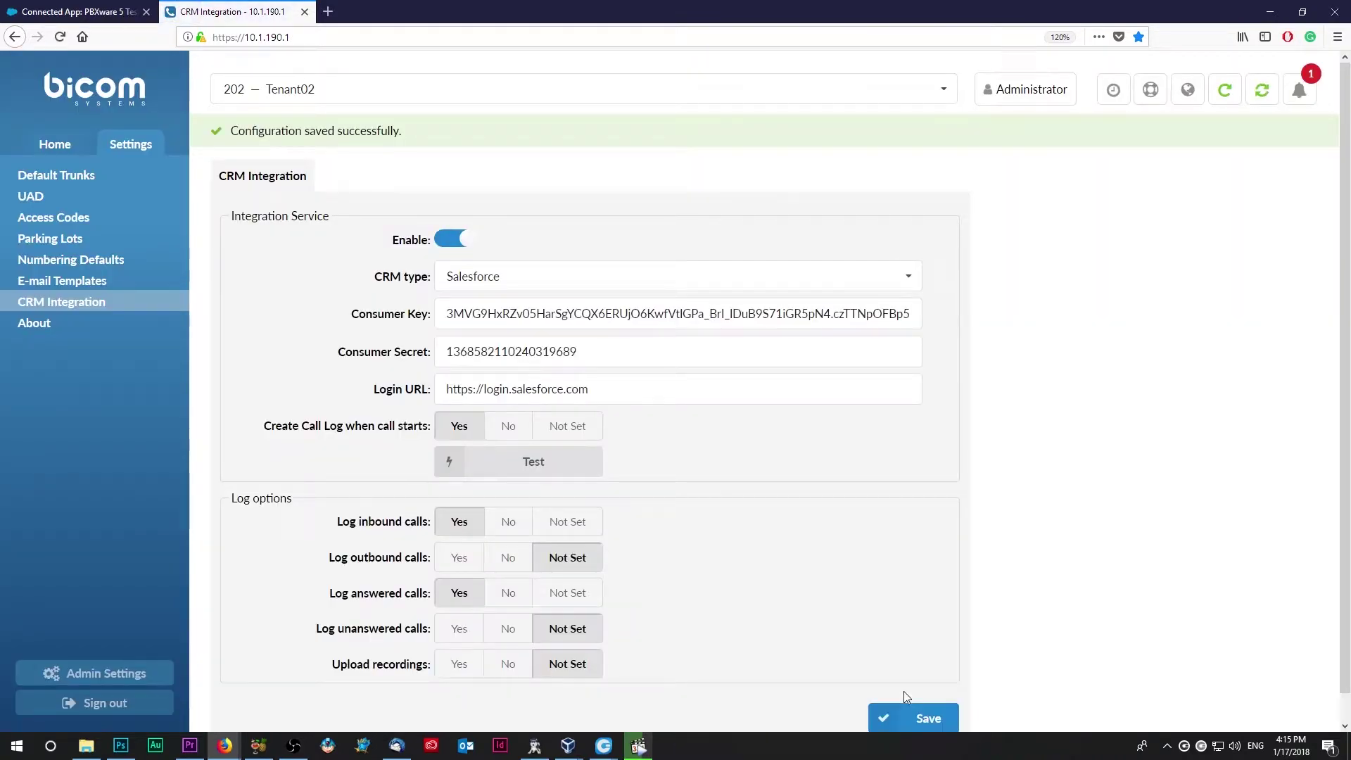
left_click(573, 470)
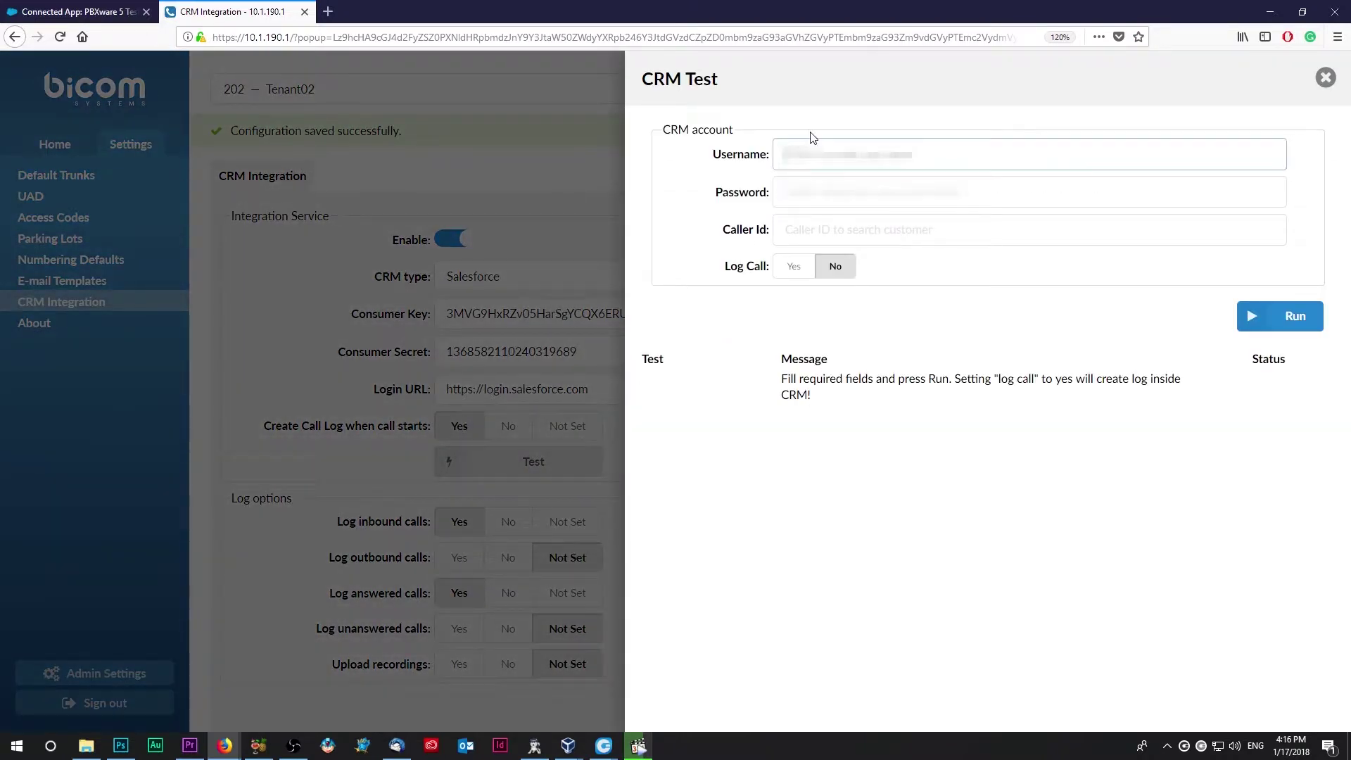
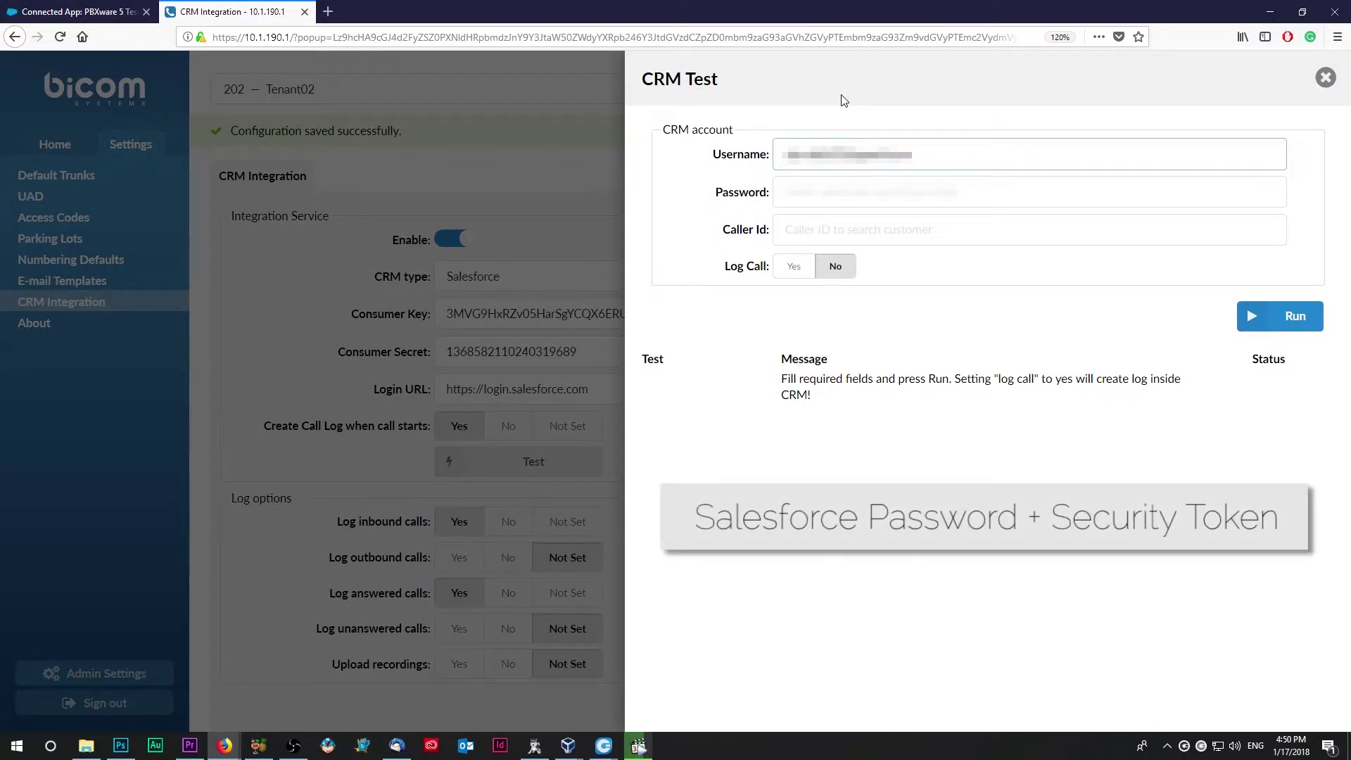
Step: Enter the Salesforce account's username and password in the CRM Test panel
key("Tab")
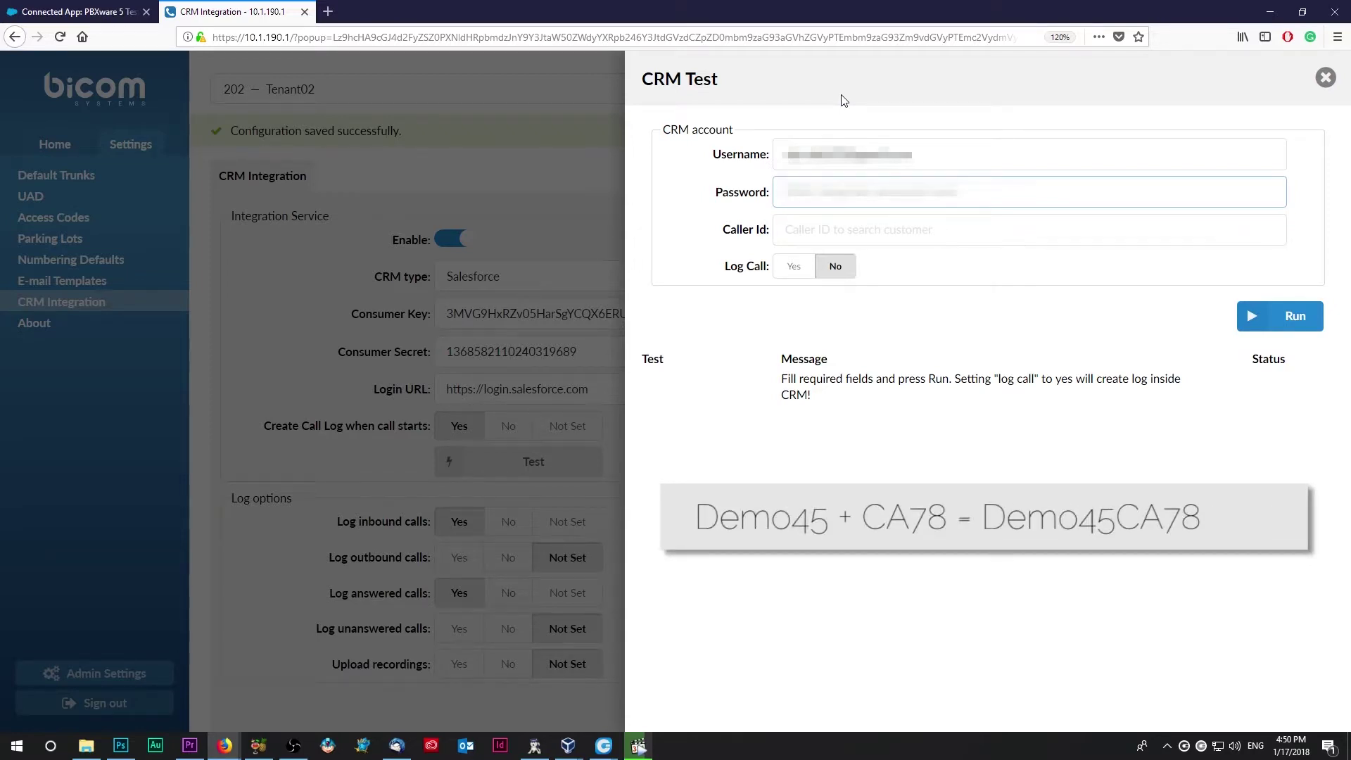
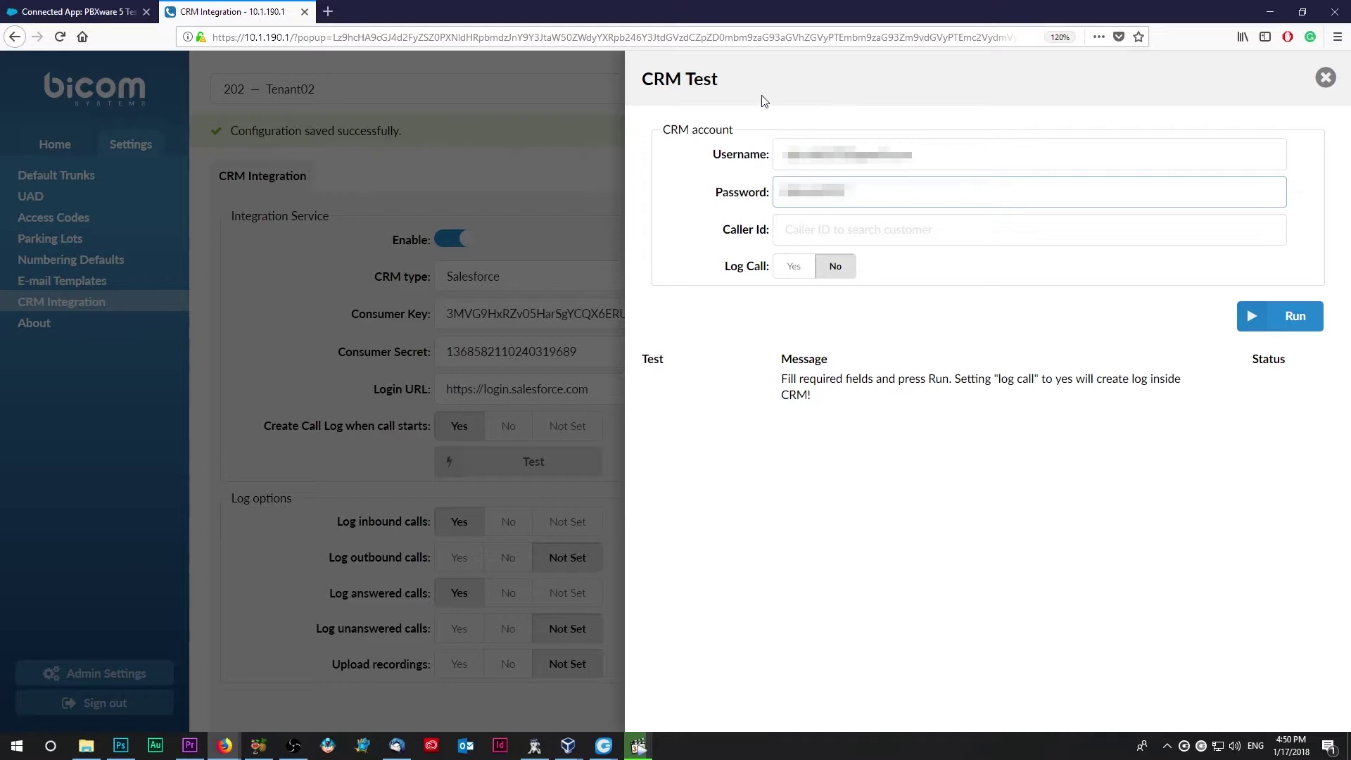
left_click(78, 11)
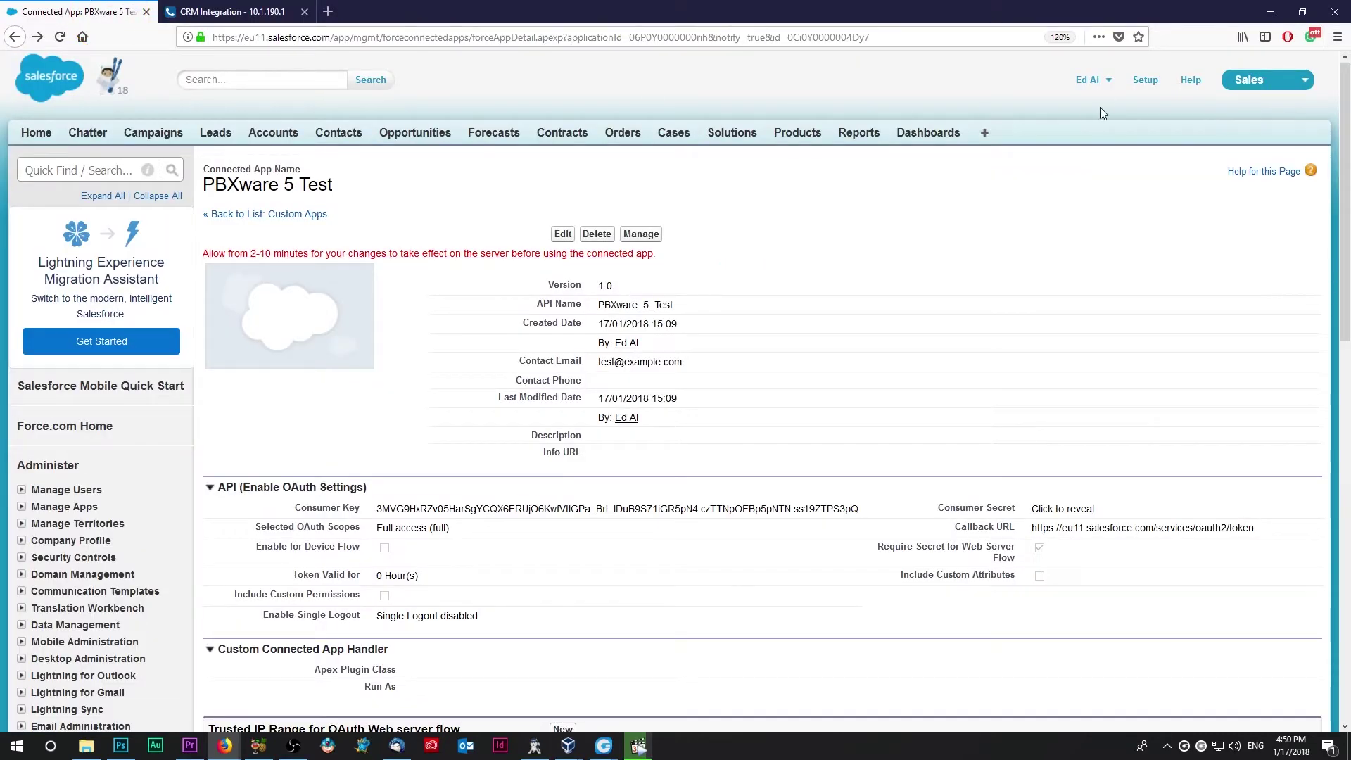
Step: Reset the Salesforce security token from My Settings > Personal > Reset My Security Token
left_click(1108, 88)
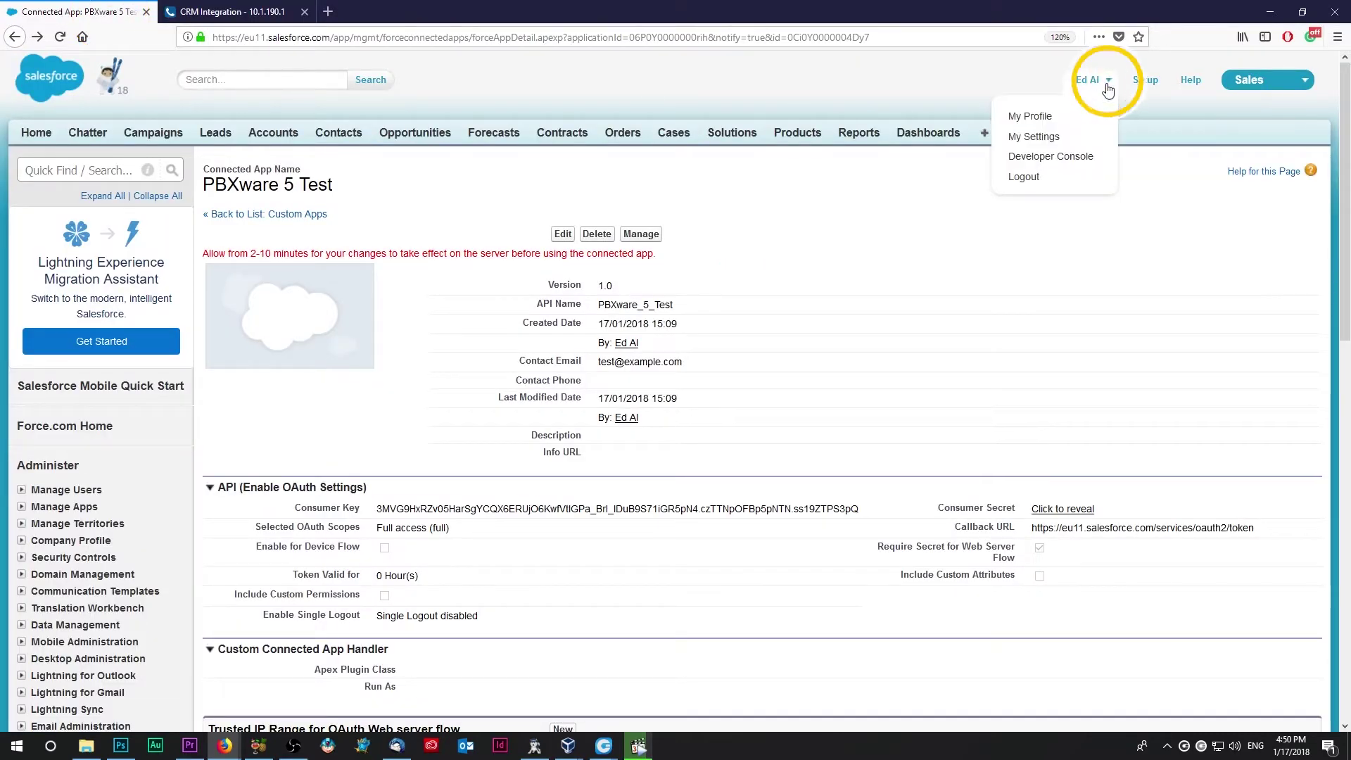
left_click(1089, 136)
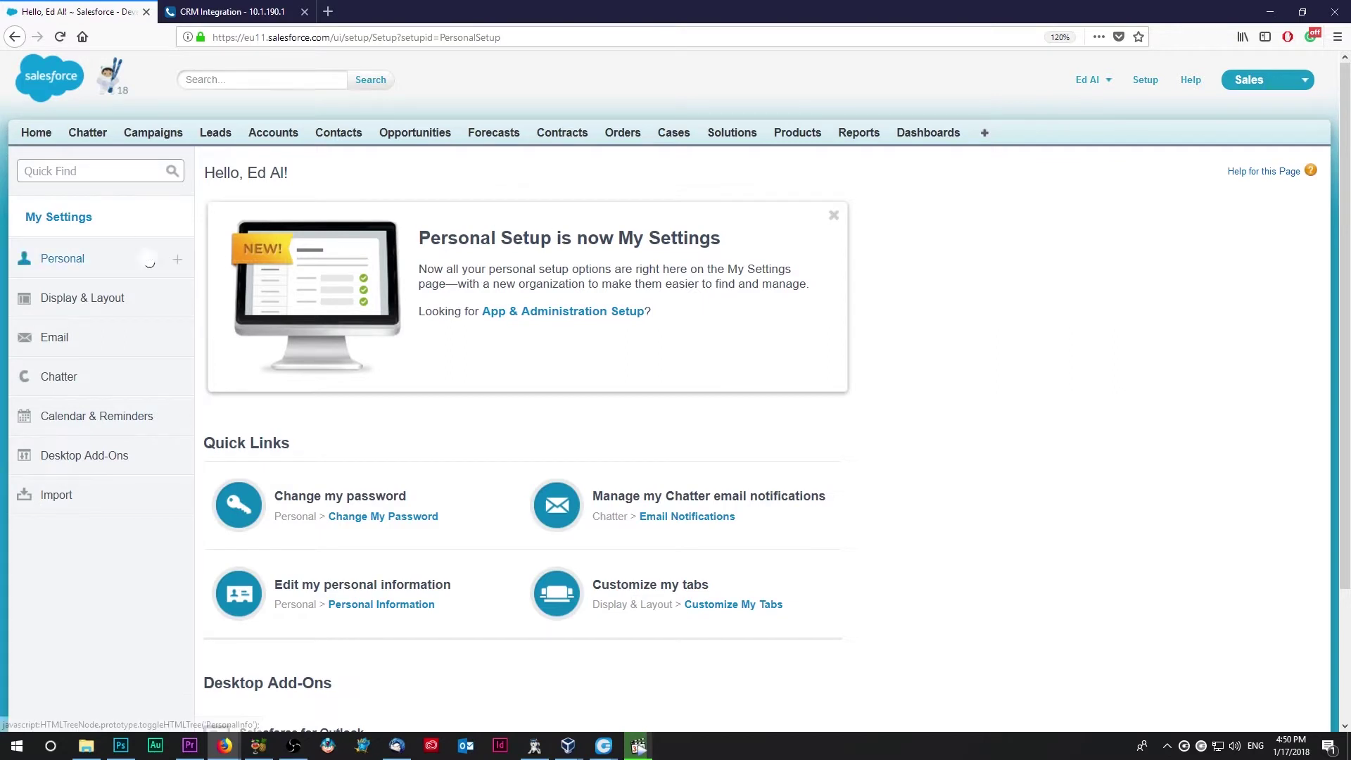
left_click(147, 258)
left_click(133, 443)
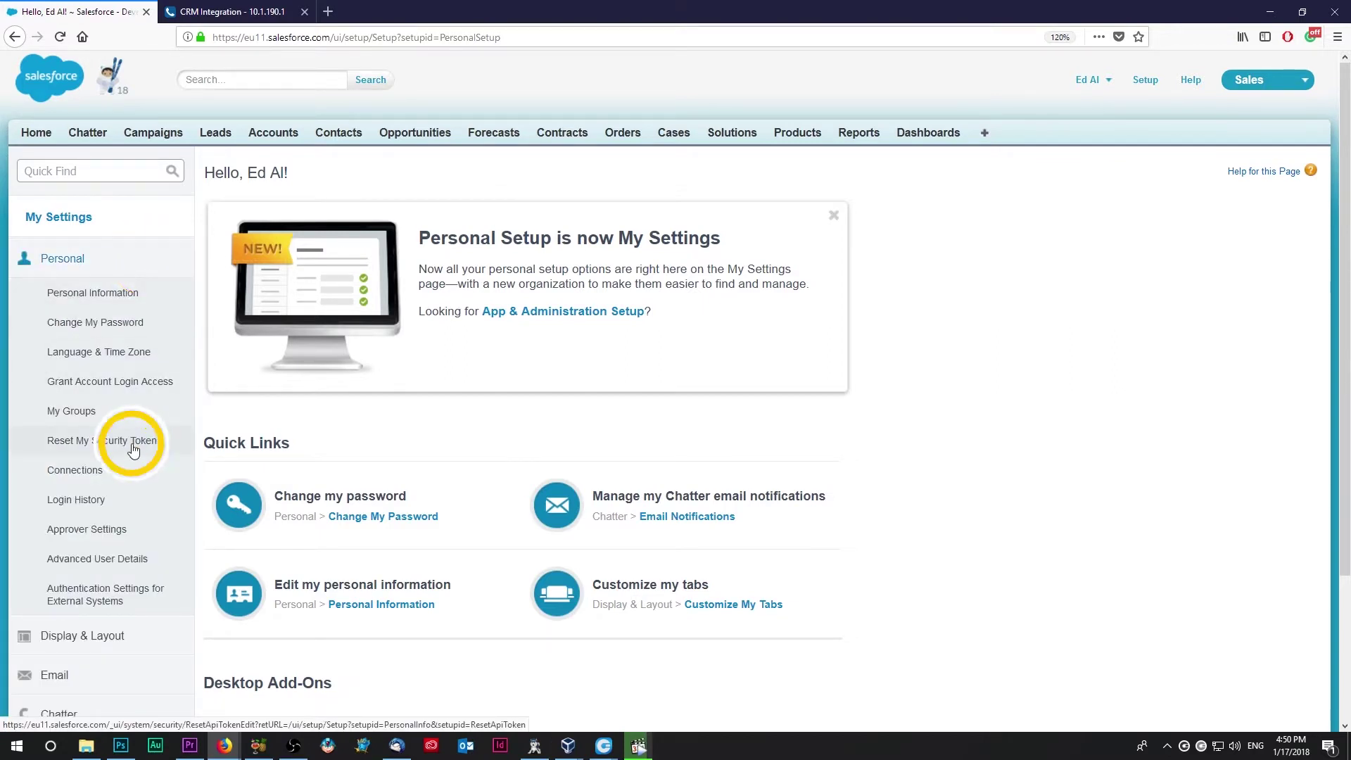
left_click(268, 331)
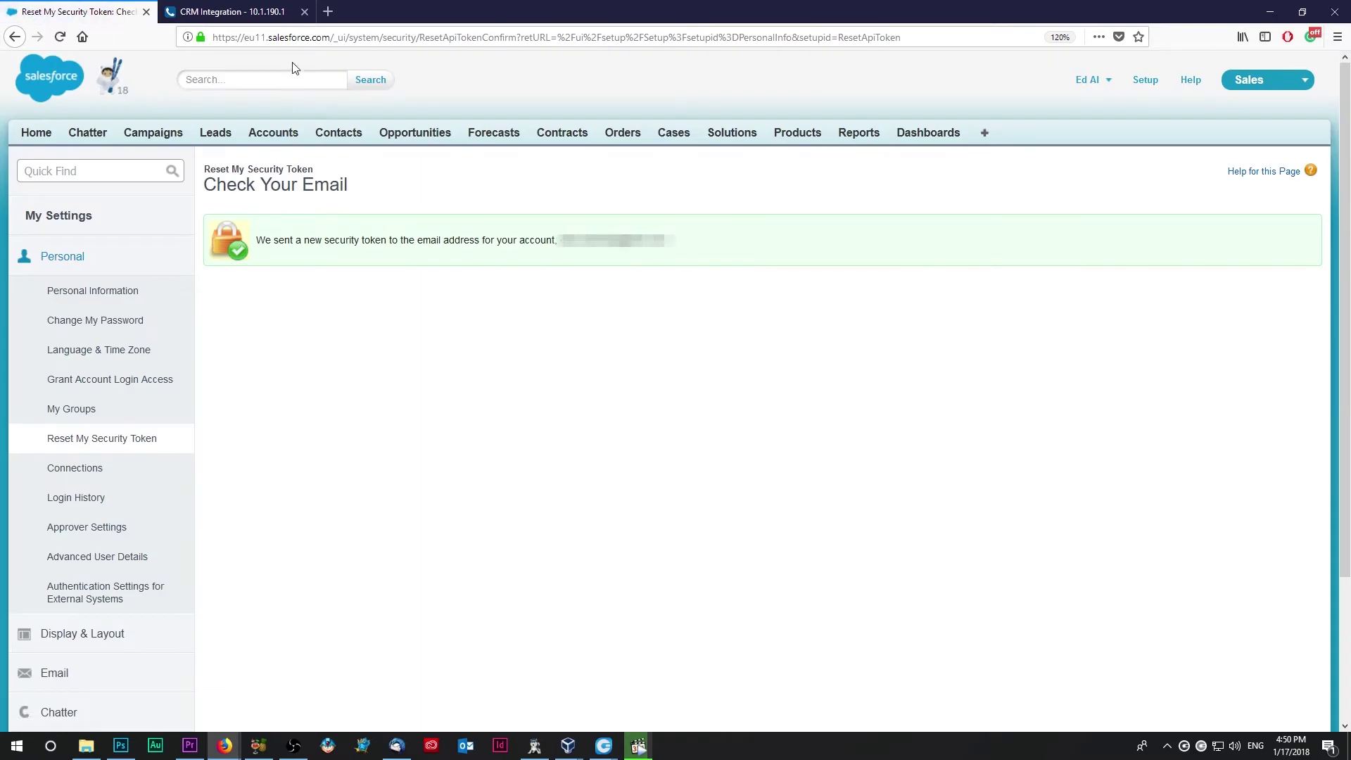
Step: Load gmail.com to find the e-mailed security token
left_click(295, 41)
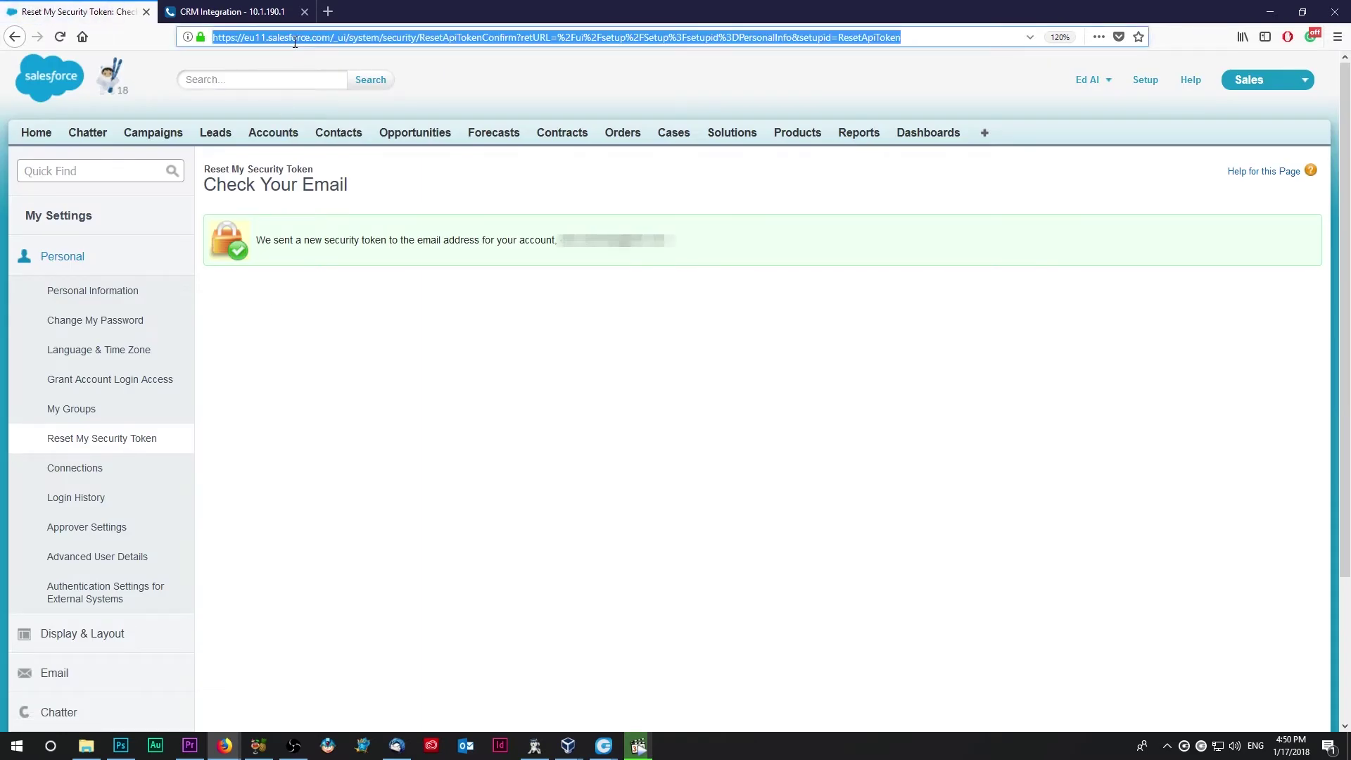
type("gmail.com/")
key("Return")
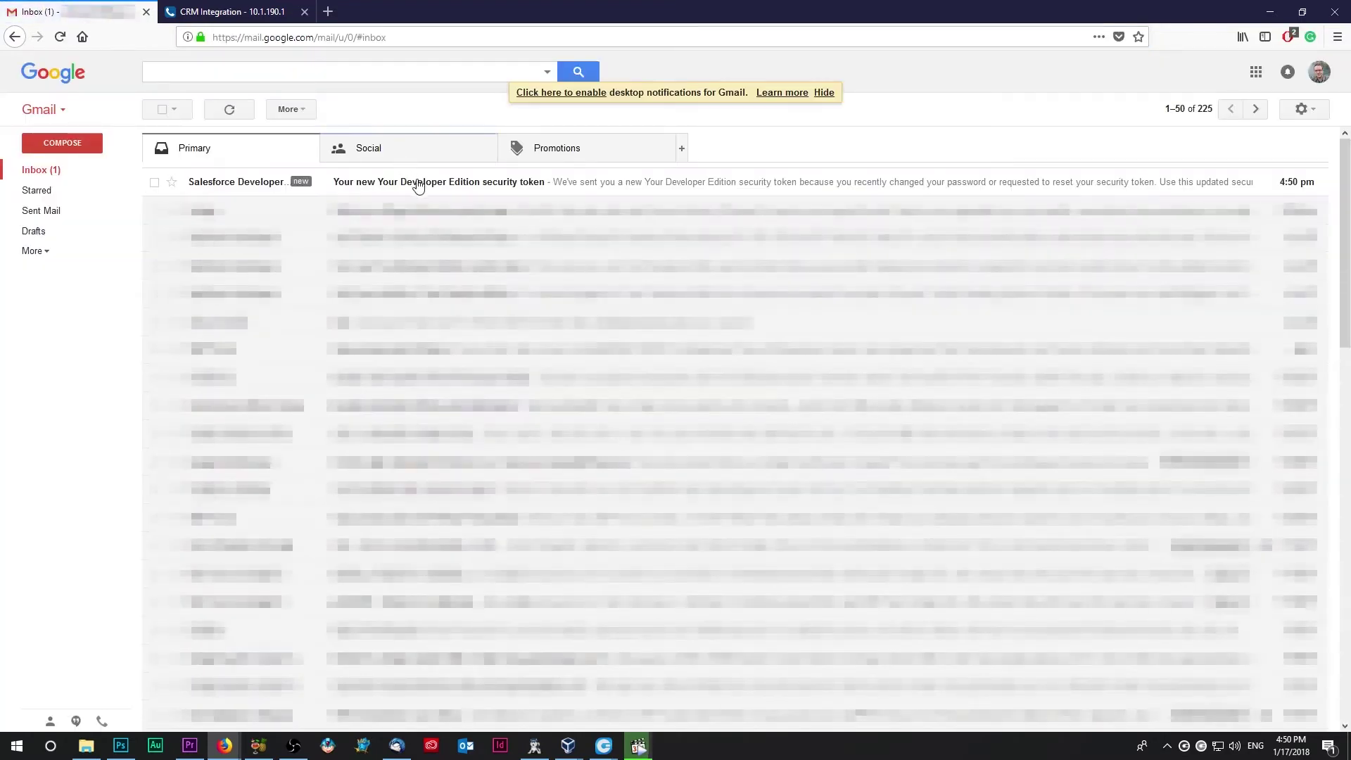
Step: Open the Developer Edition security token e-mail and copy the new token
left_click(420, 188)
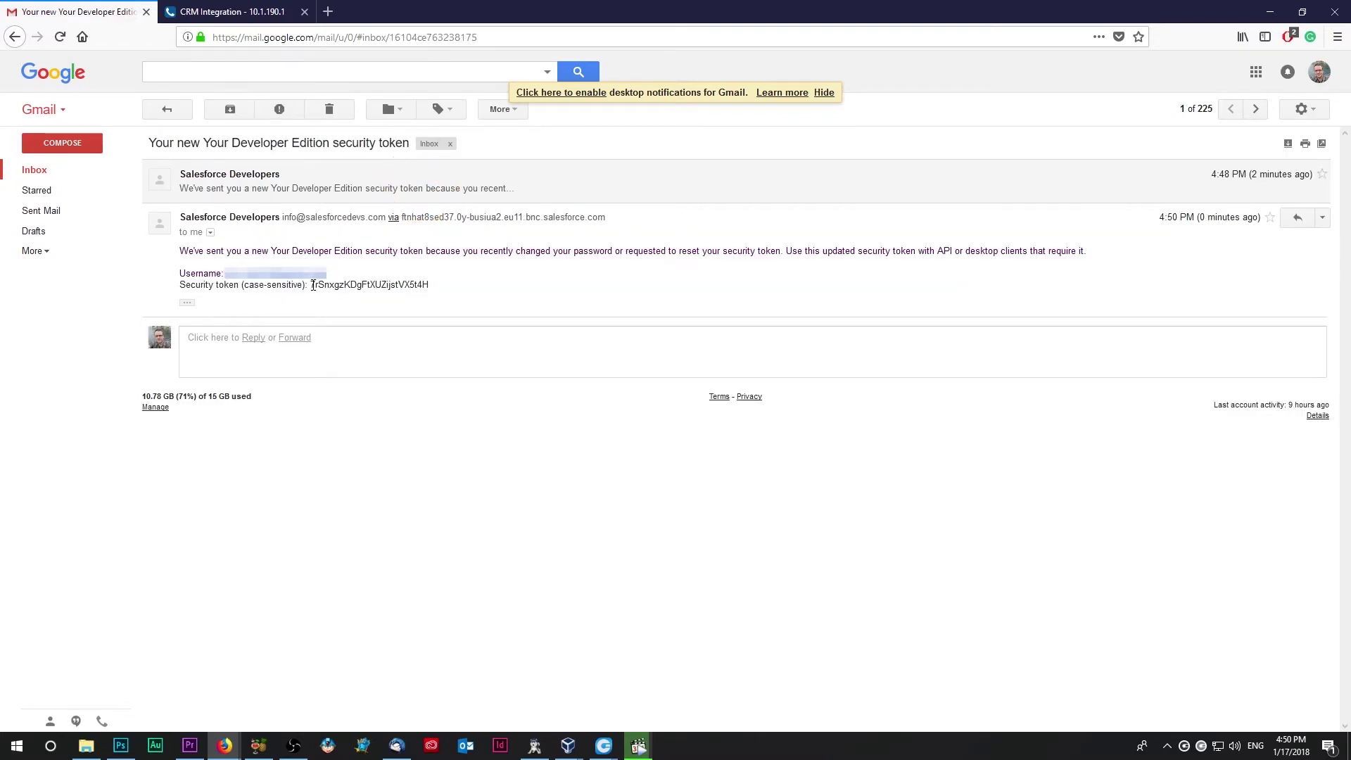
double_click(342, 287)
right_click(343, 287)
left_click(366, 299)
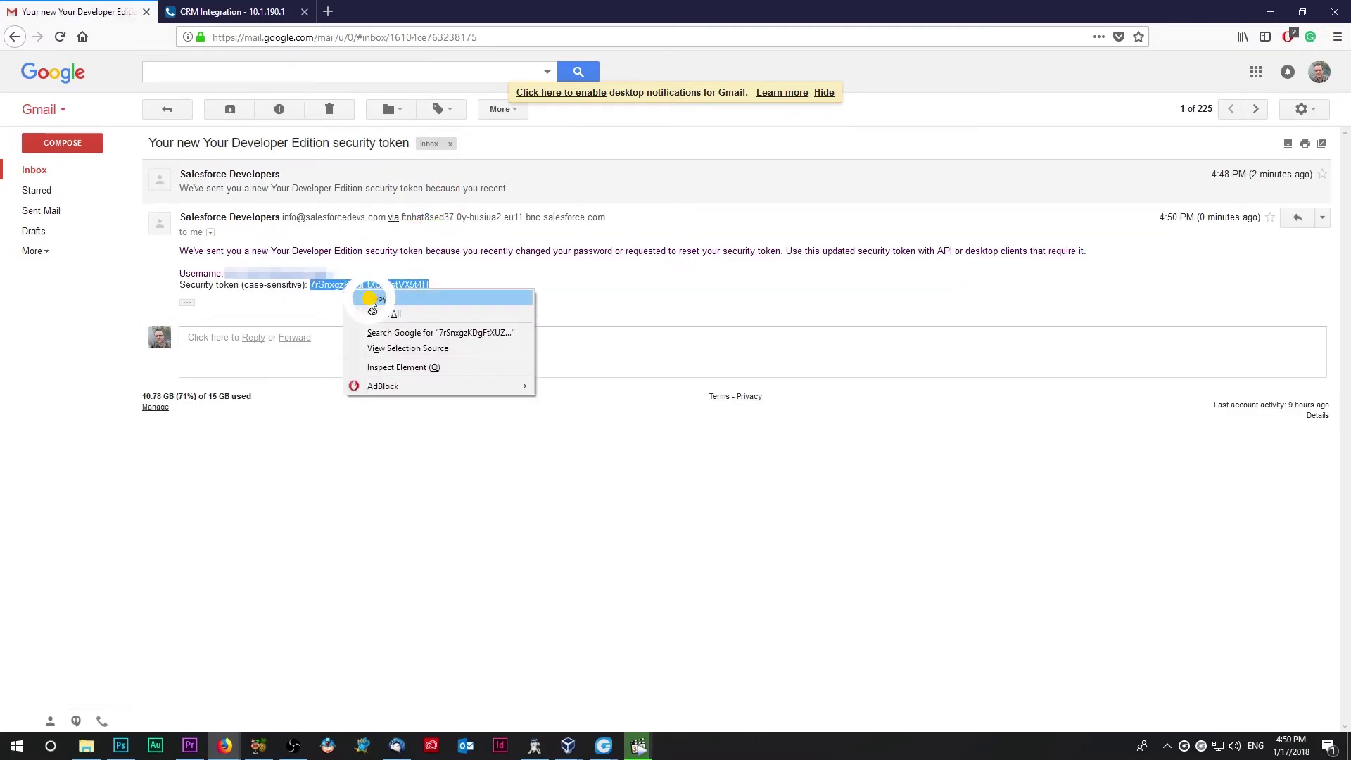
Step: Append the security token to the test password, set Log Call to Yes, and run the test
left_click(242, 14)
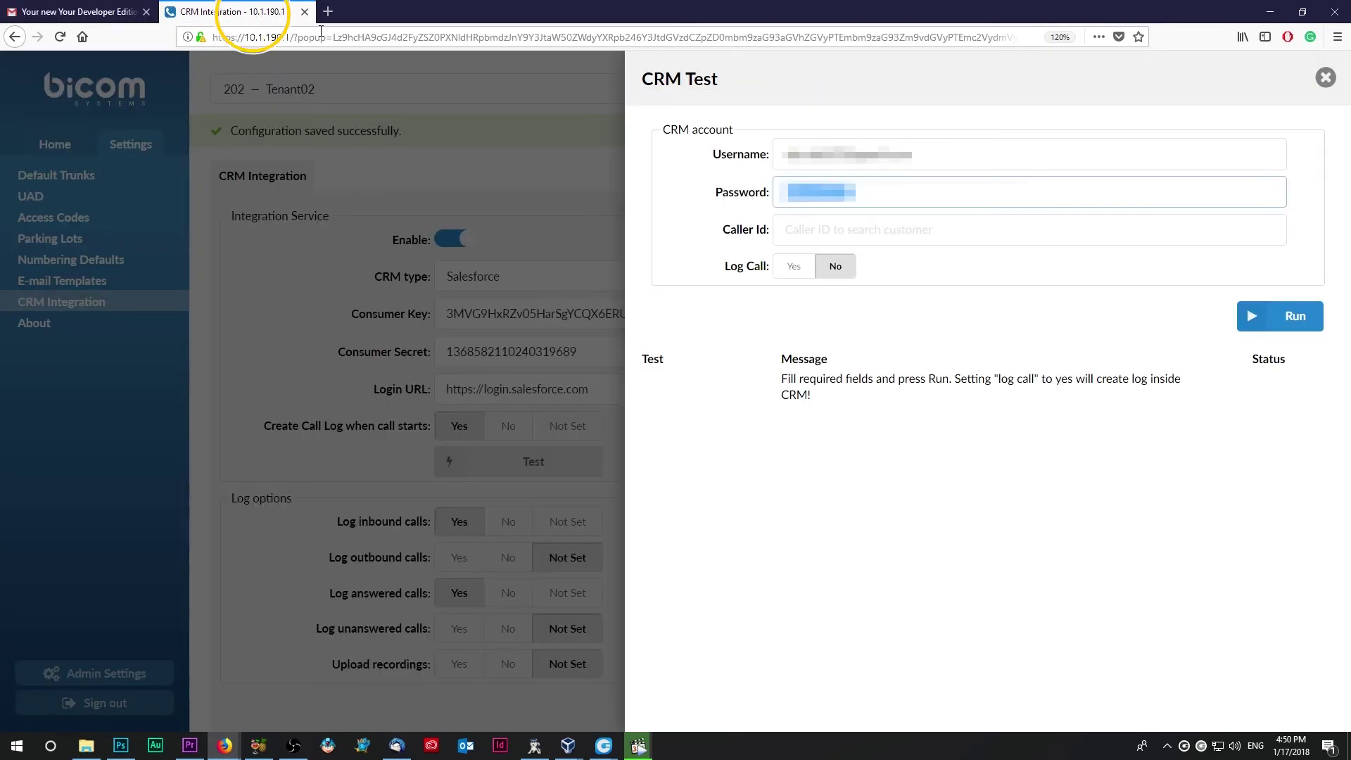
right_click(925, 191)
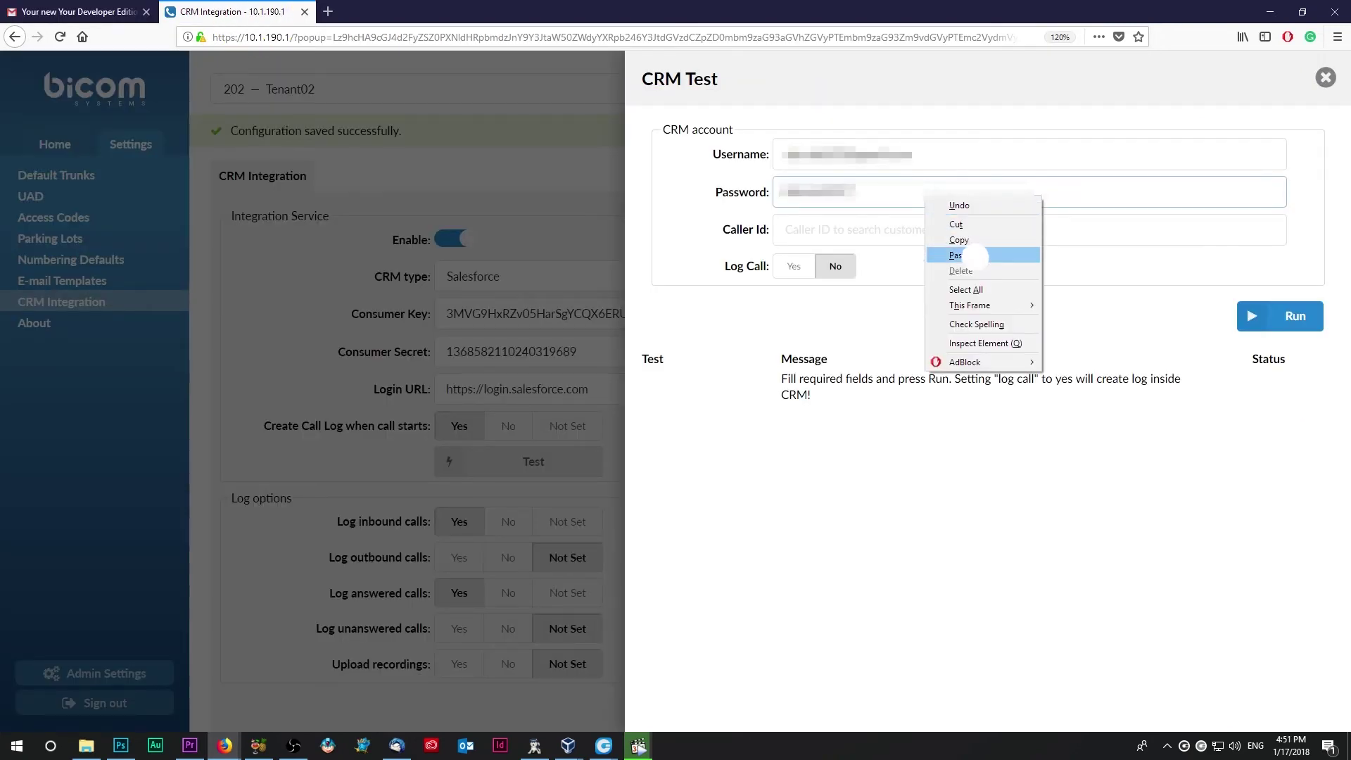
left_click(974, 257)
left_click(794, 266)
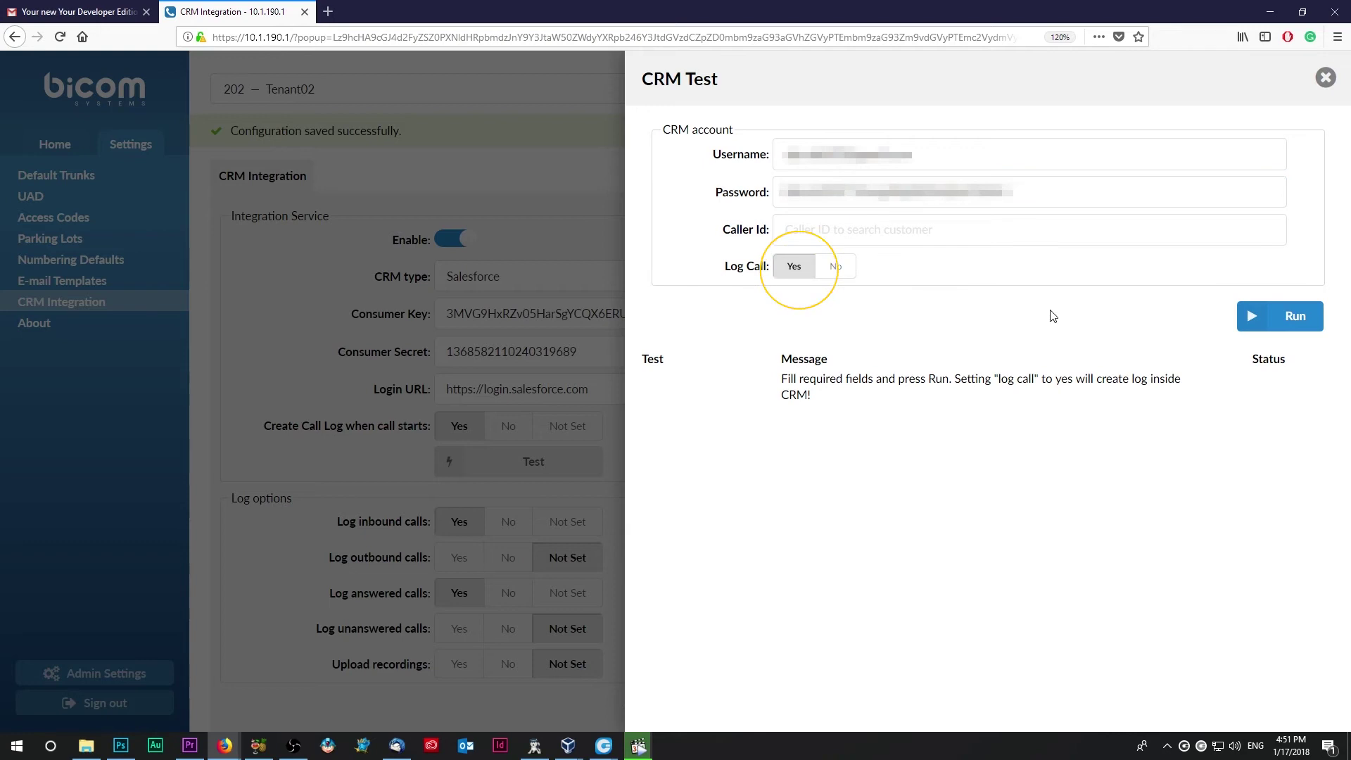
left_click(1254, 322)
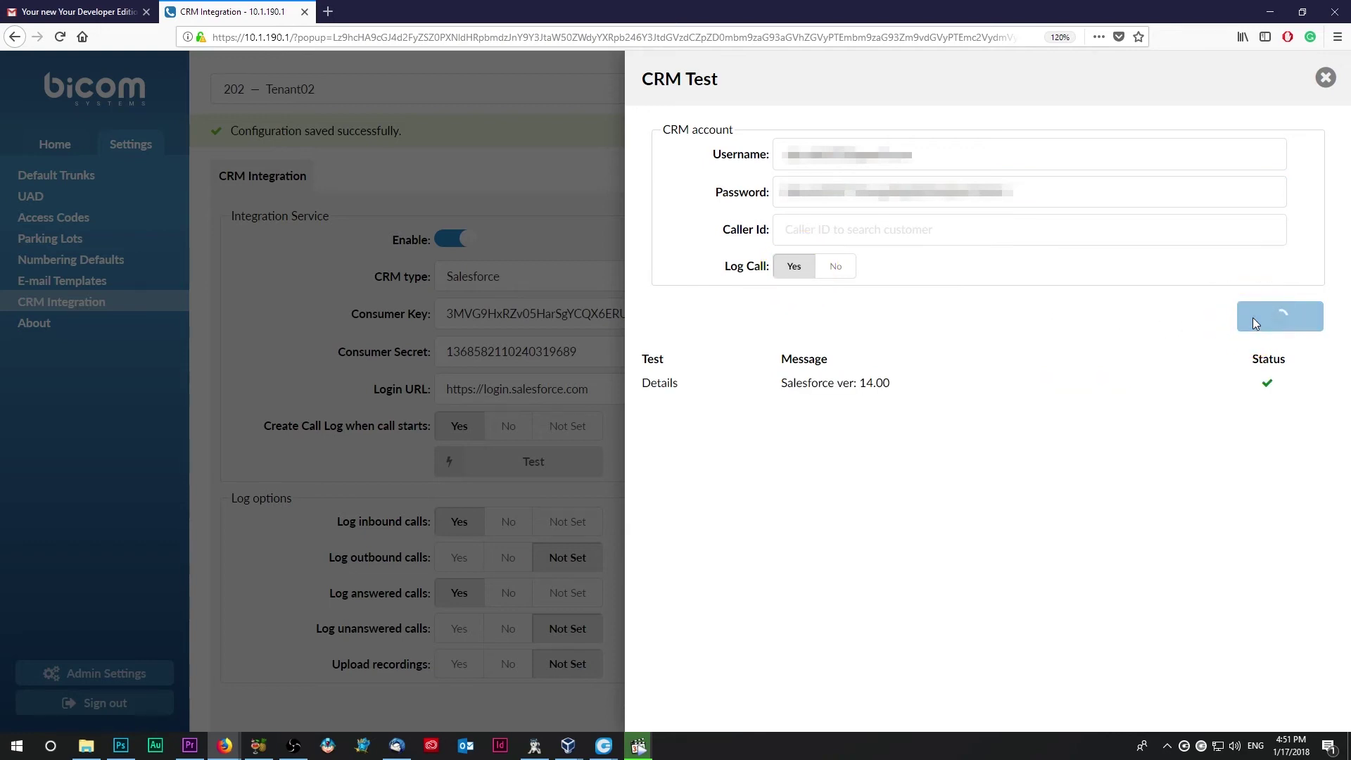